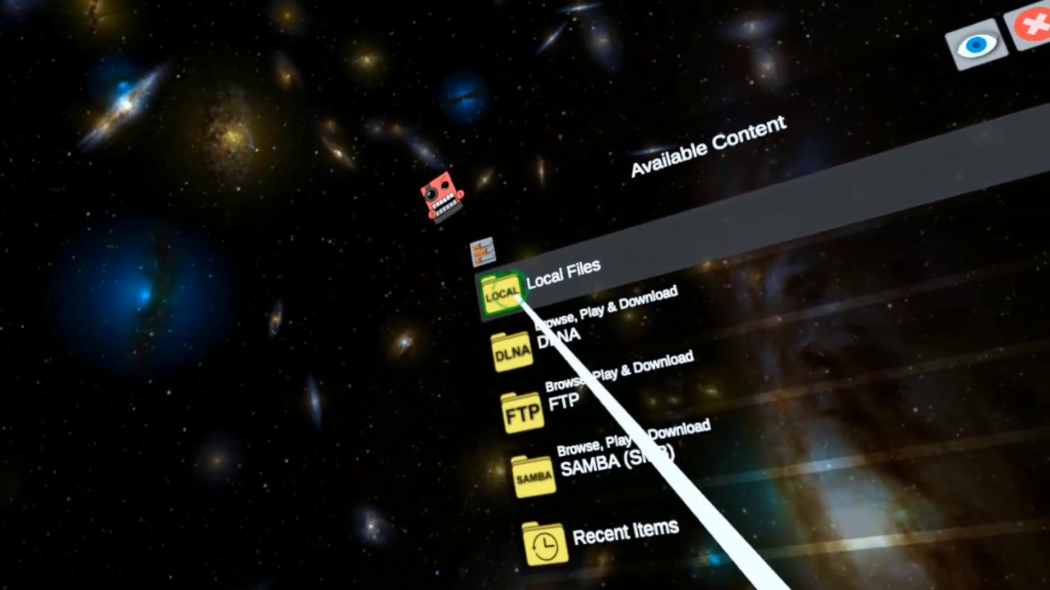
- Back up the Blade & Sorcery:Nomad saves from the local modding information and return to the local folders
click(502, 292)
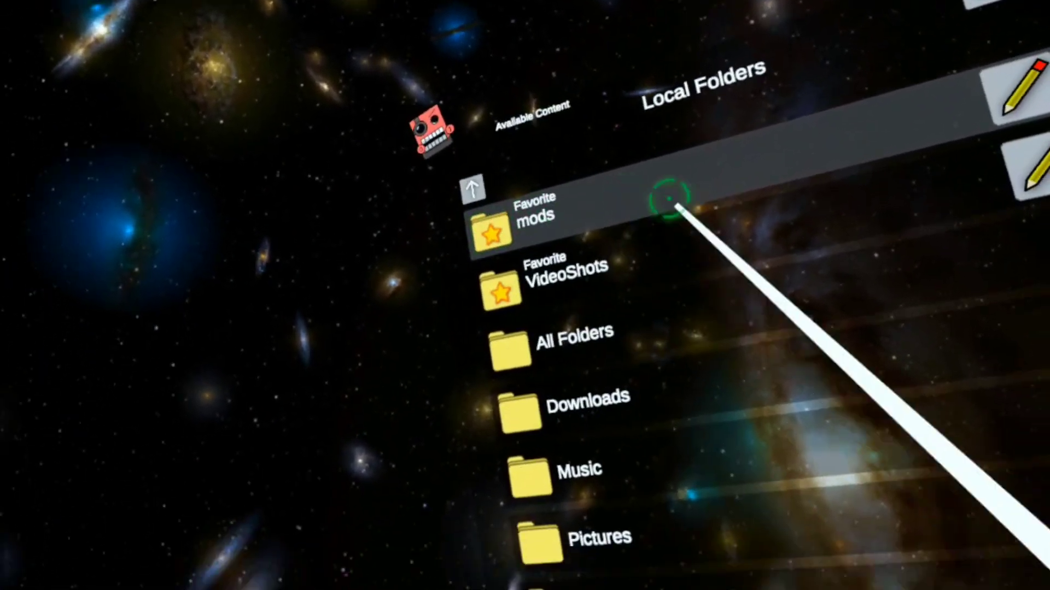
click(584, 446)
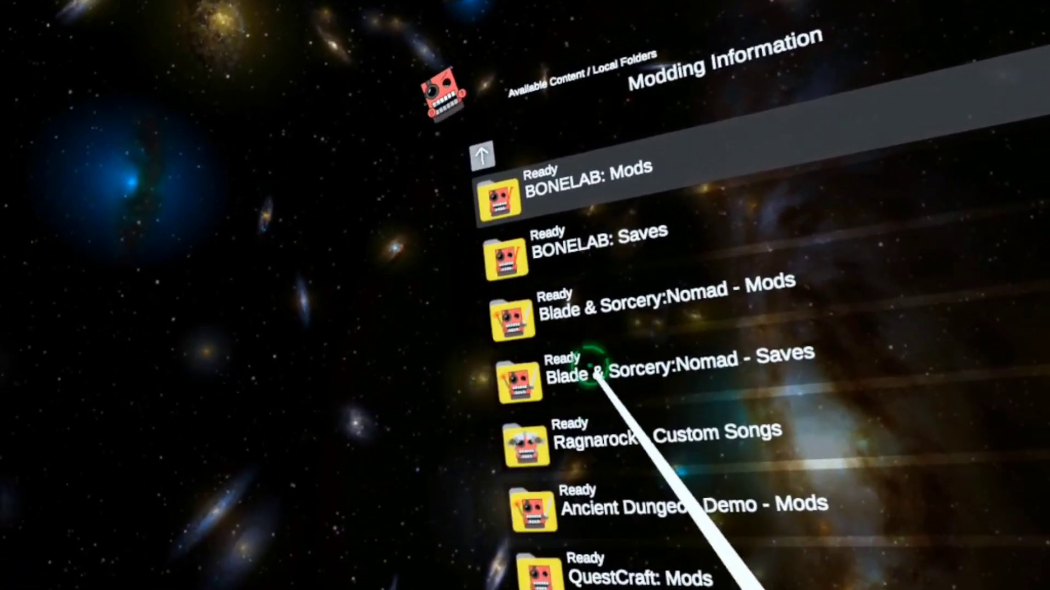
click(591, 365)
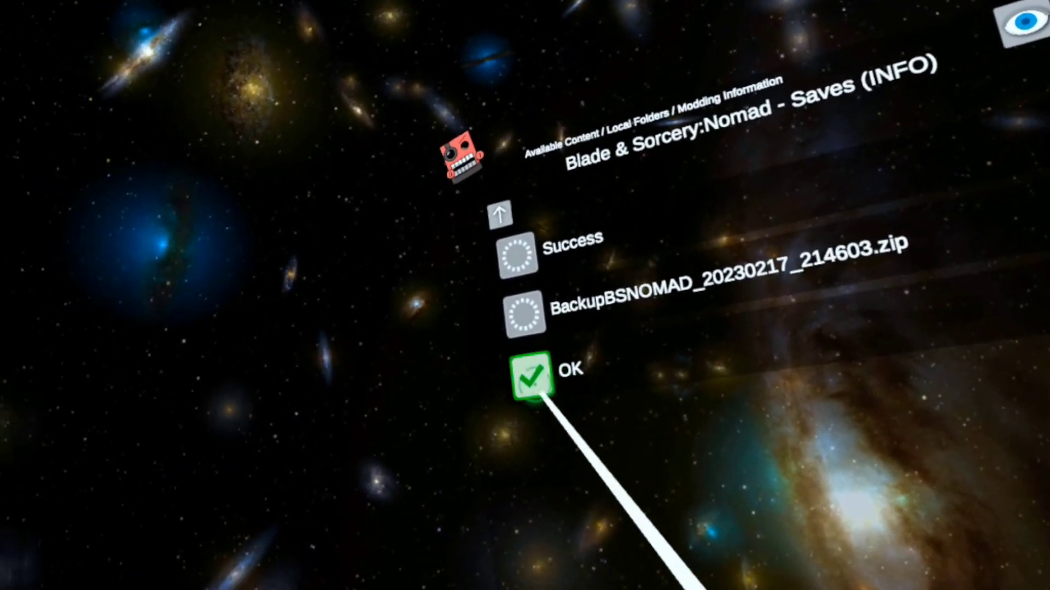
click(535, 379)
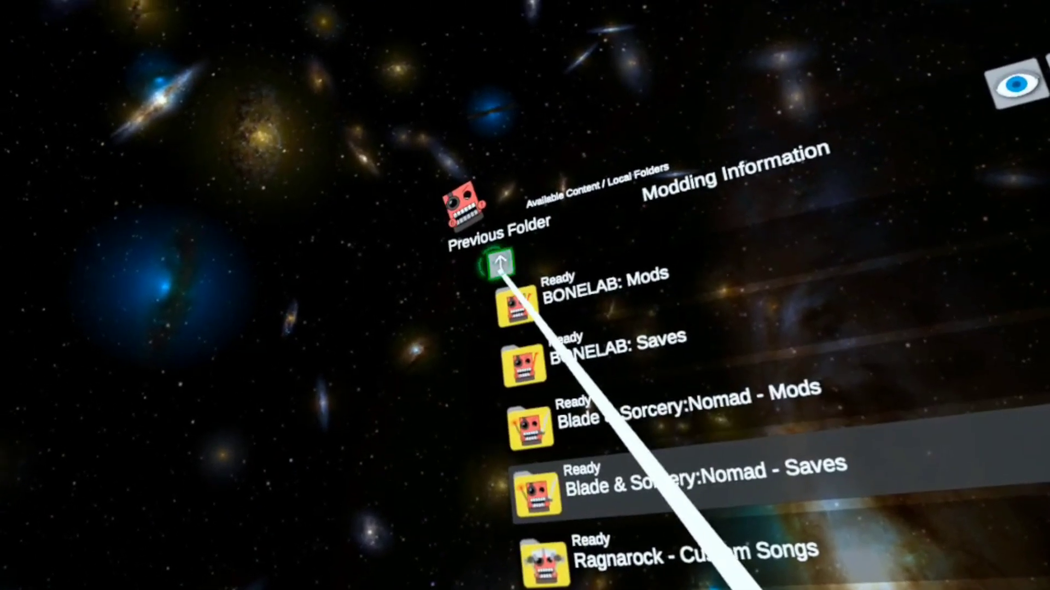
click(498, 266)
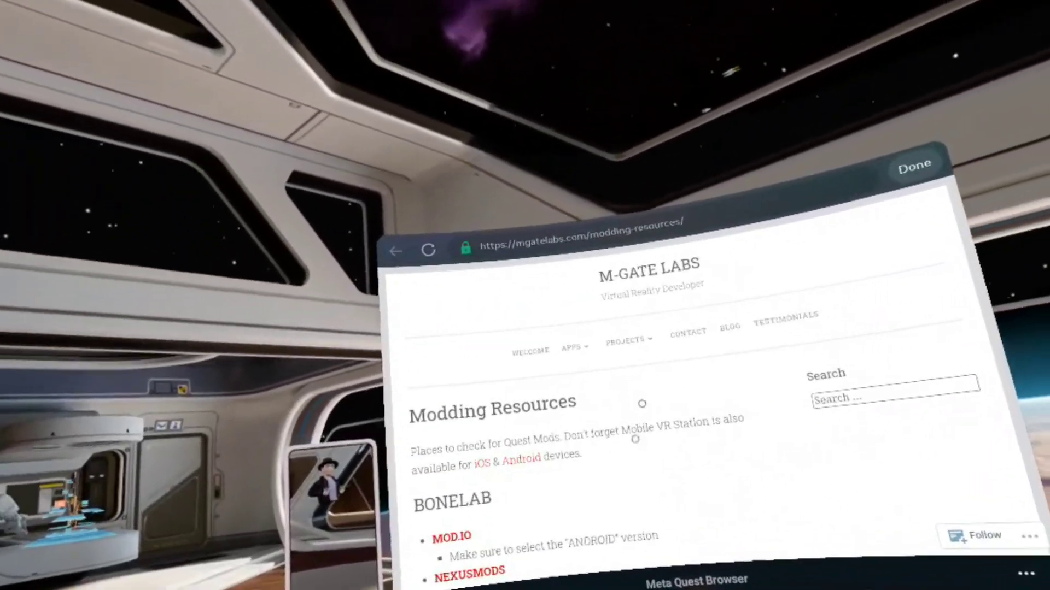
- Open the NexusMods link for Blade & Sorcery: Nomad from the modding resources and list the mods new this week
scroll(645, 409, down, 10)
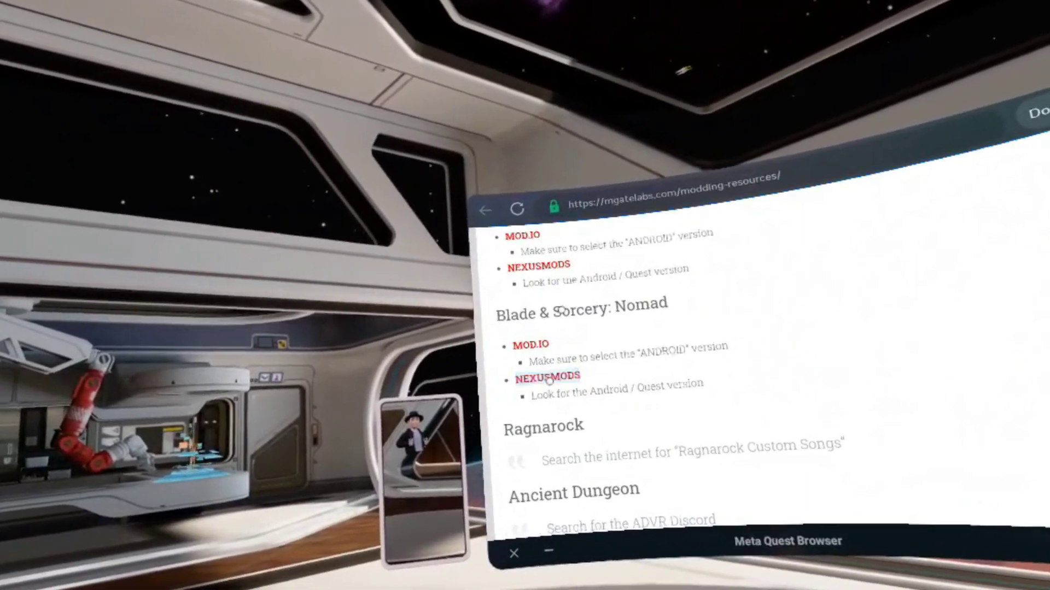
click(534, 401)
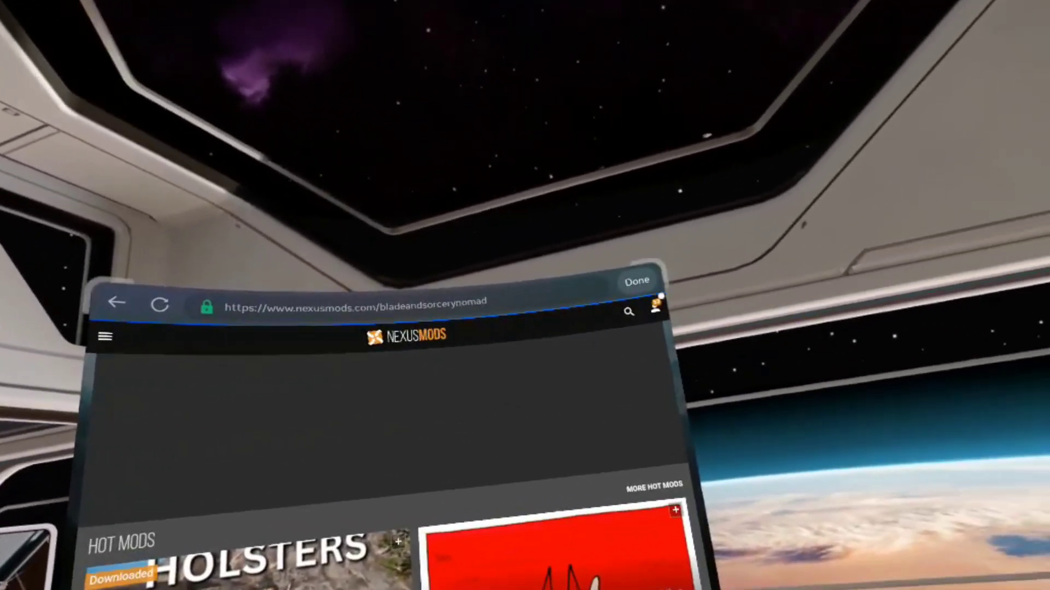
scroll(621, 347, down, 5)
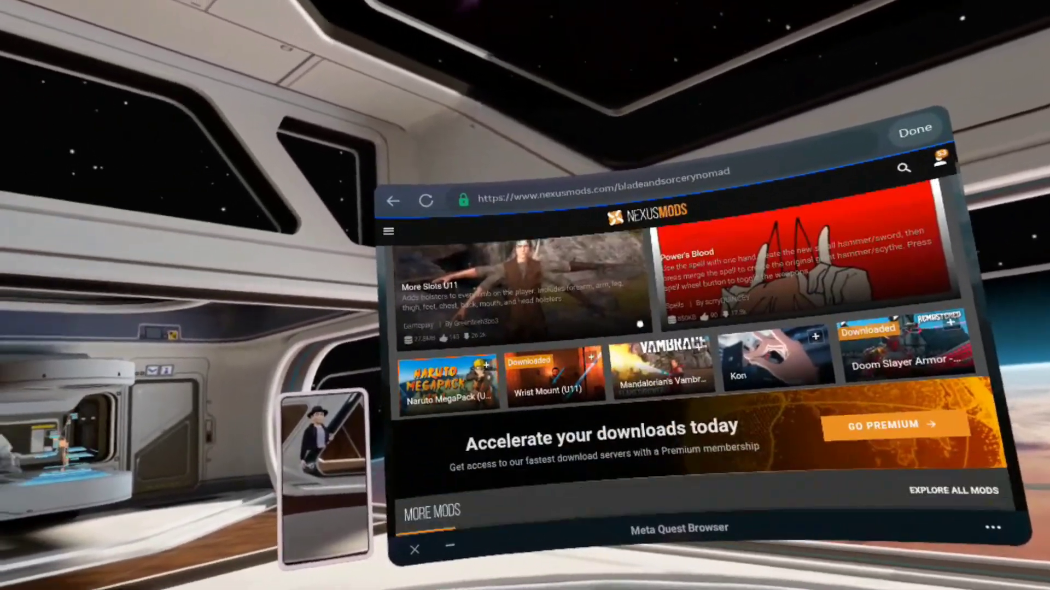
scroll(639, 323, down, 4)
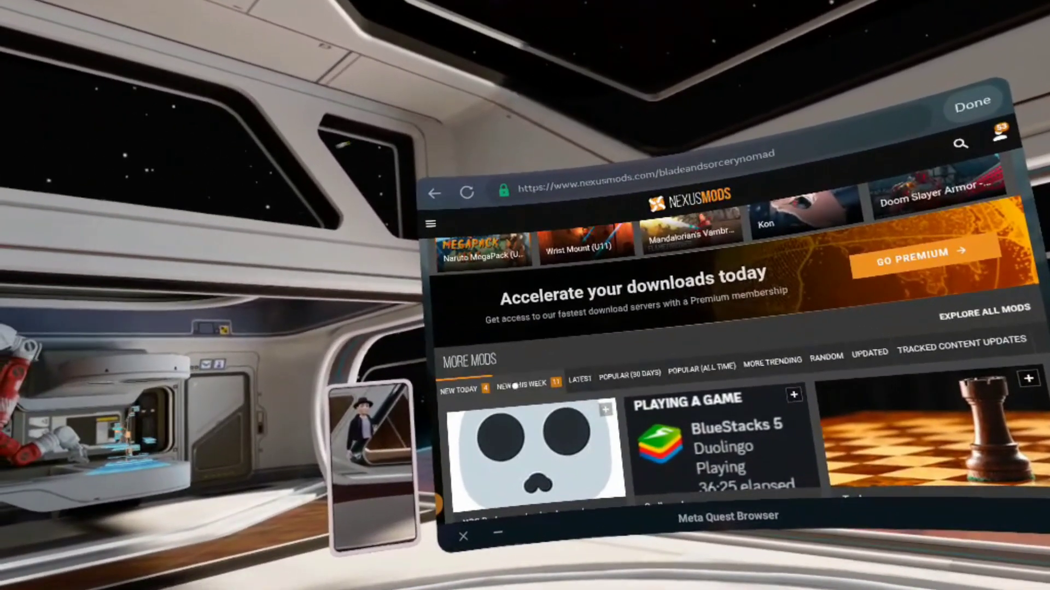
click(515, 386)
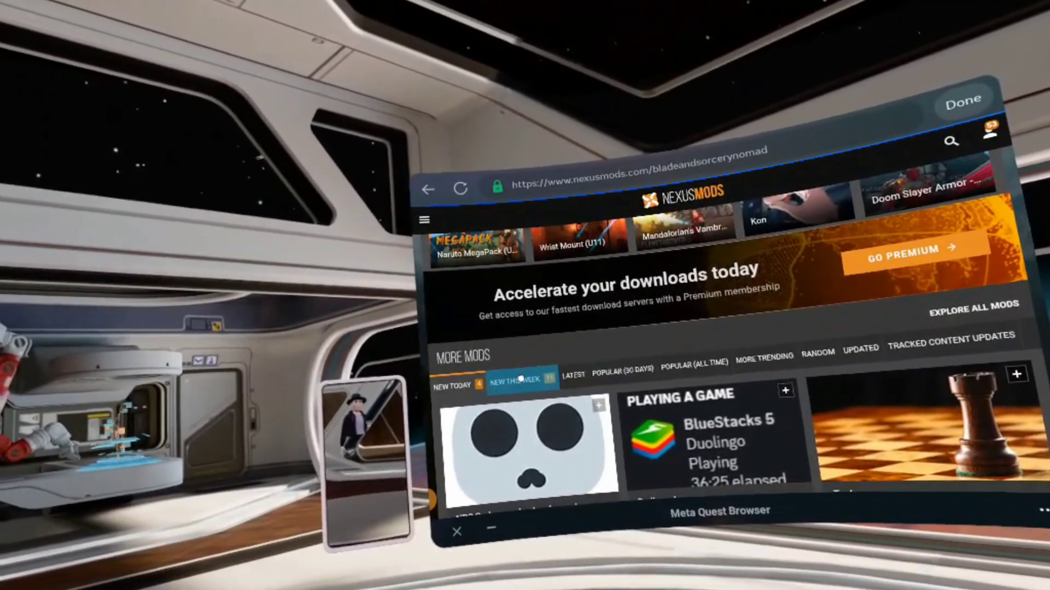
- Look through this week's new Blade & Sorcery: Nomad mods and examine the DH-17 Blaster Pistol page
scroll(521, 378, down, 8)
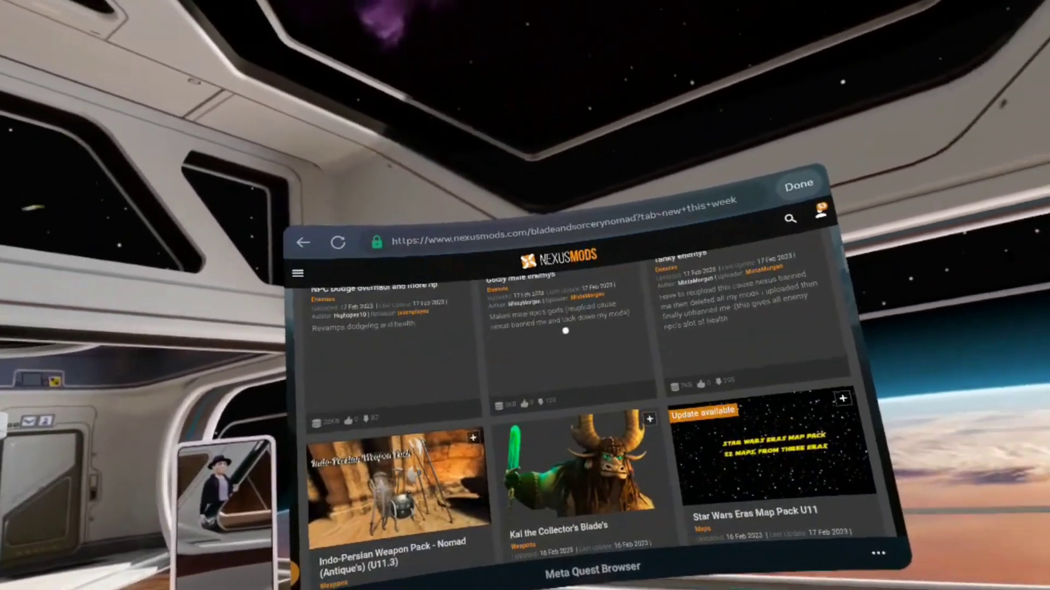
scroll(547, 333, up, 3)
scroll(488, 297, down, 4)
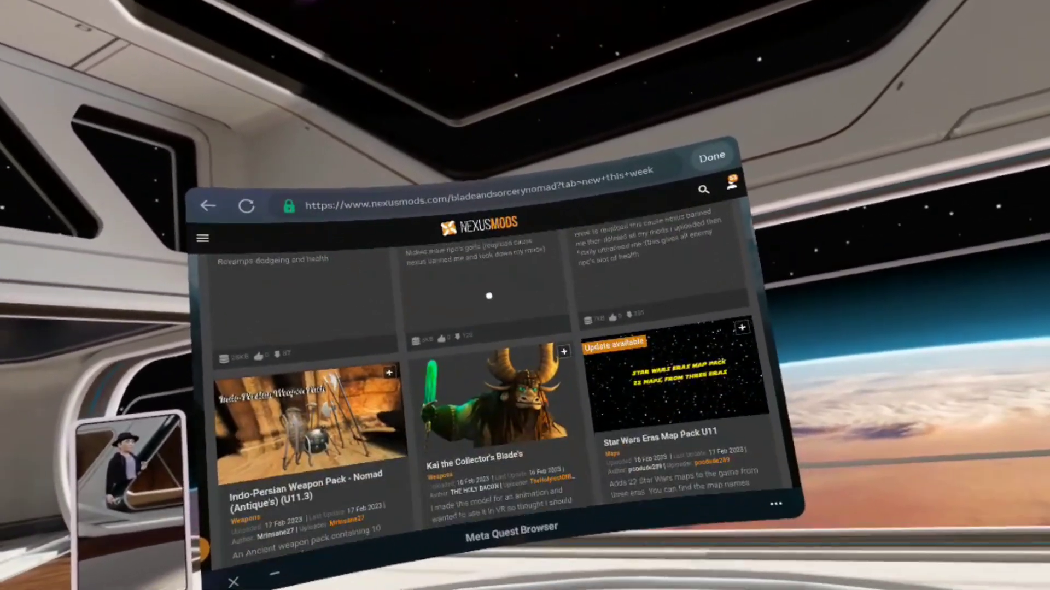
scroll(489, 297, down, 3)
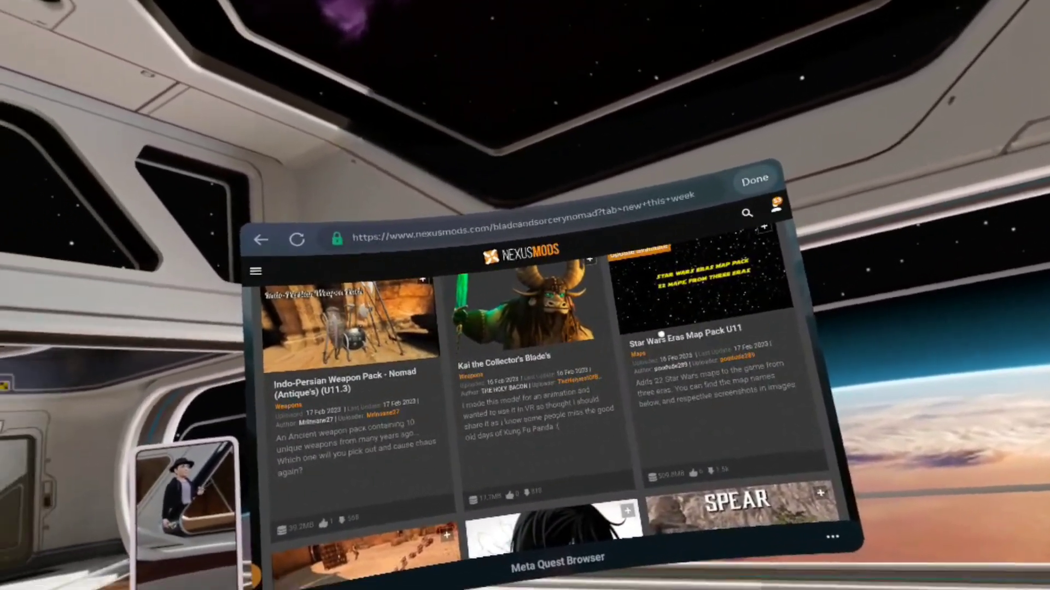
scroll(685, 338, down, 3)
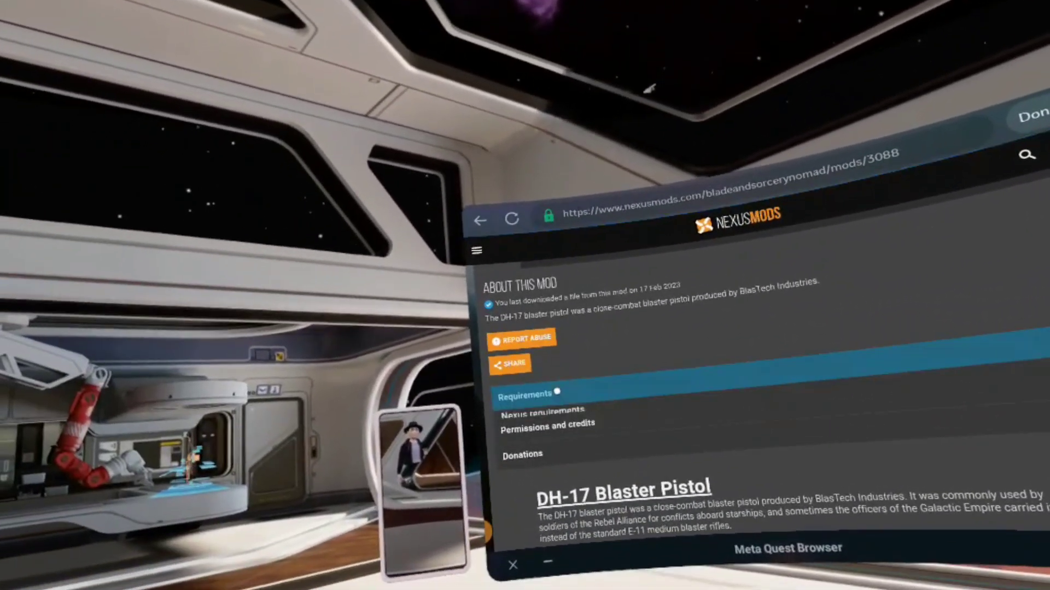
- Follow the requirements from the DH-17 Blaster Pistol mod to Lightsaber Legends (U11) and from there to Lightsabers Core U11
click(433, 381)
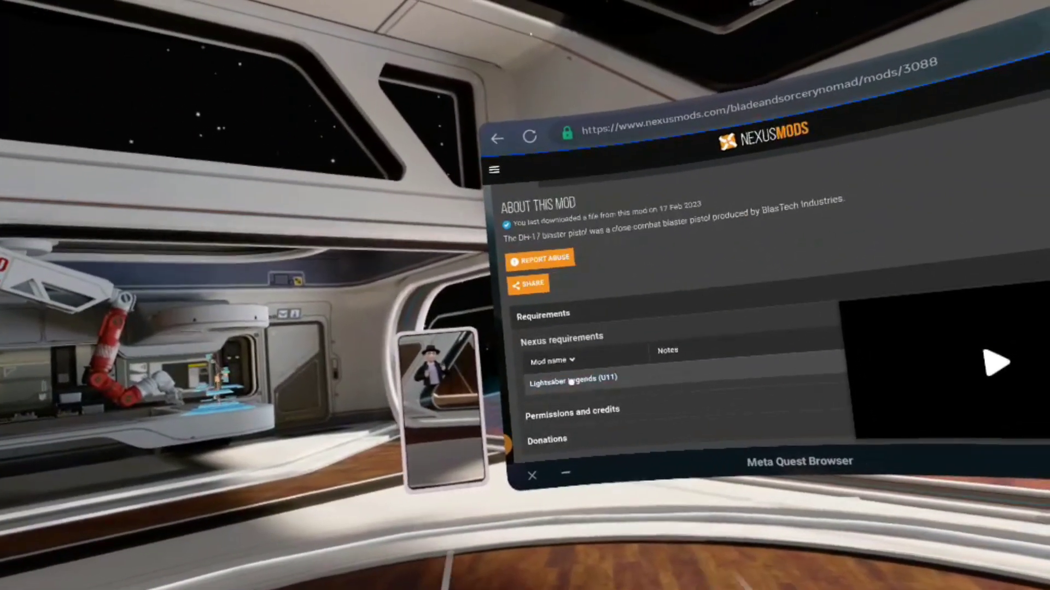
click(569, 386)
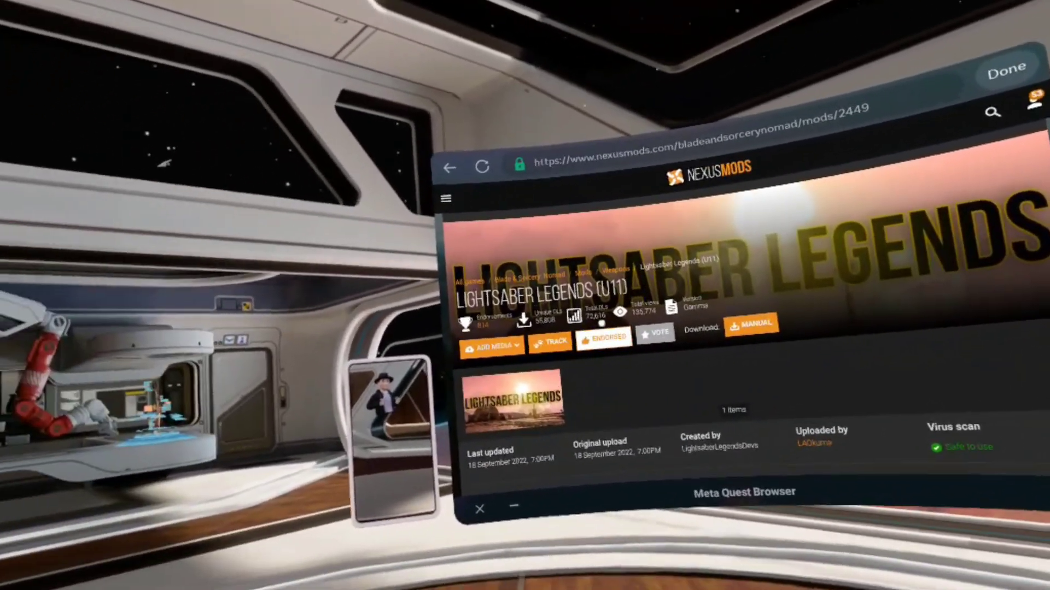
scroll(600, 332, down, 10)
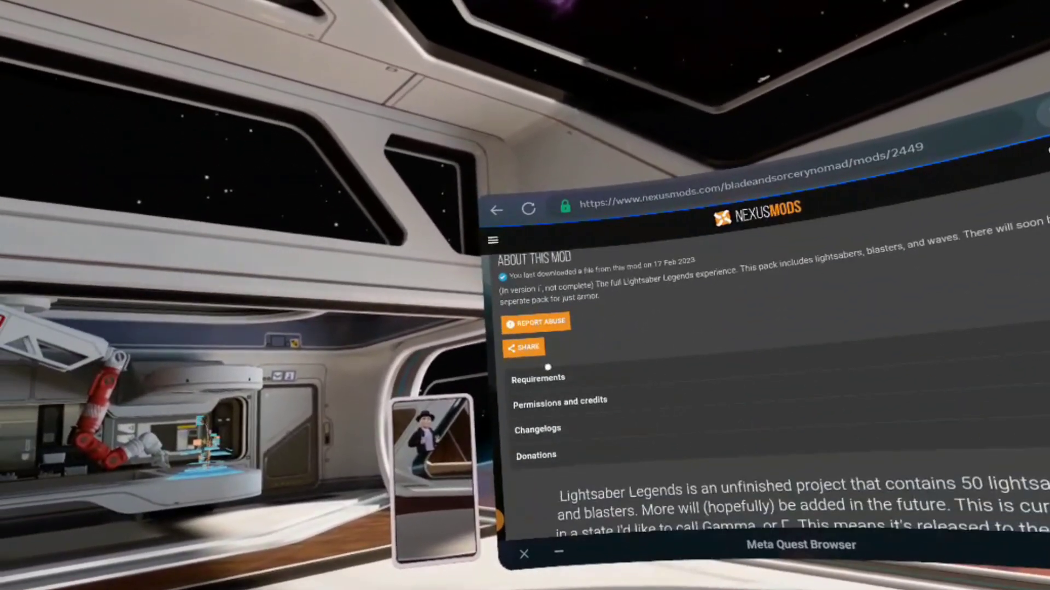
click(547, 375)
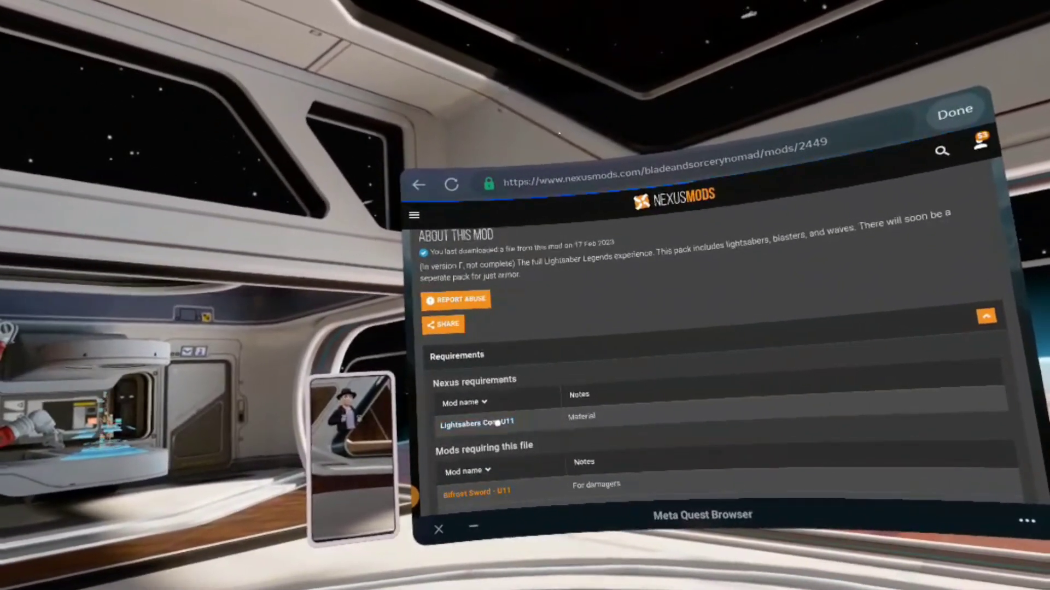
click(505, 425)
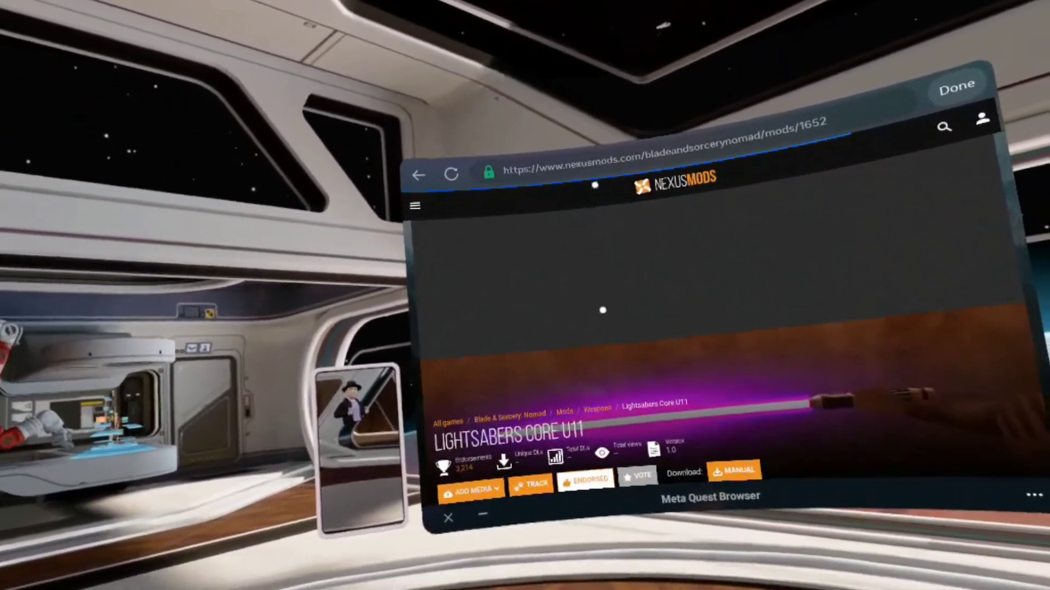
- Check the Lightsabers Core U11 page for further mod requirements and return to Mobile VR Station
scroll(602, 310, down, 5)
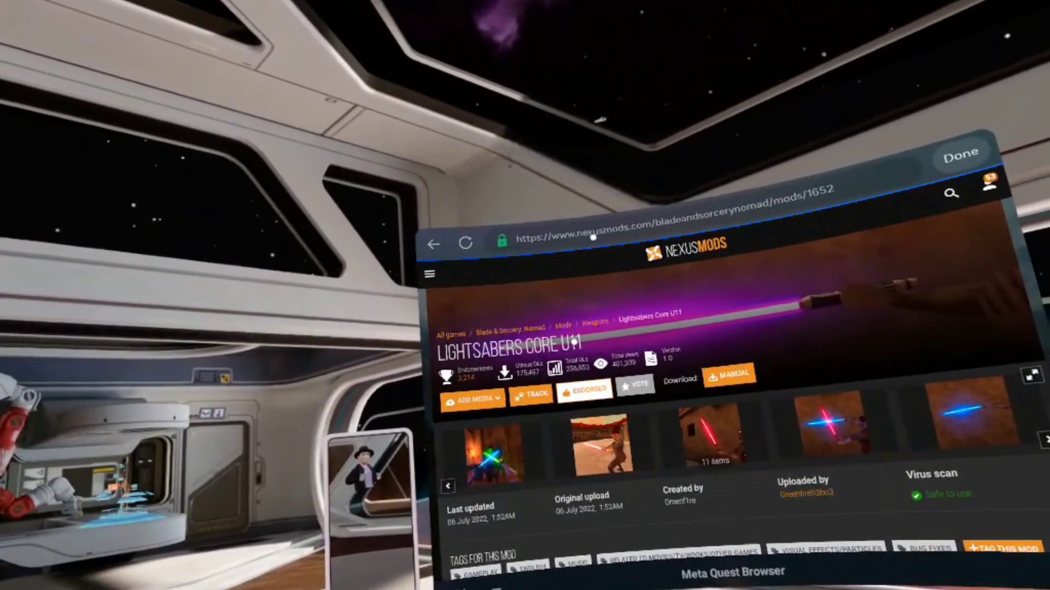
scroll(570, 335, down, 10)
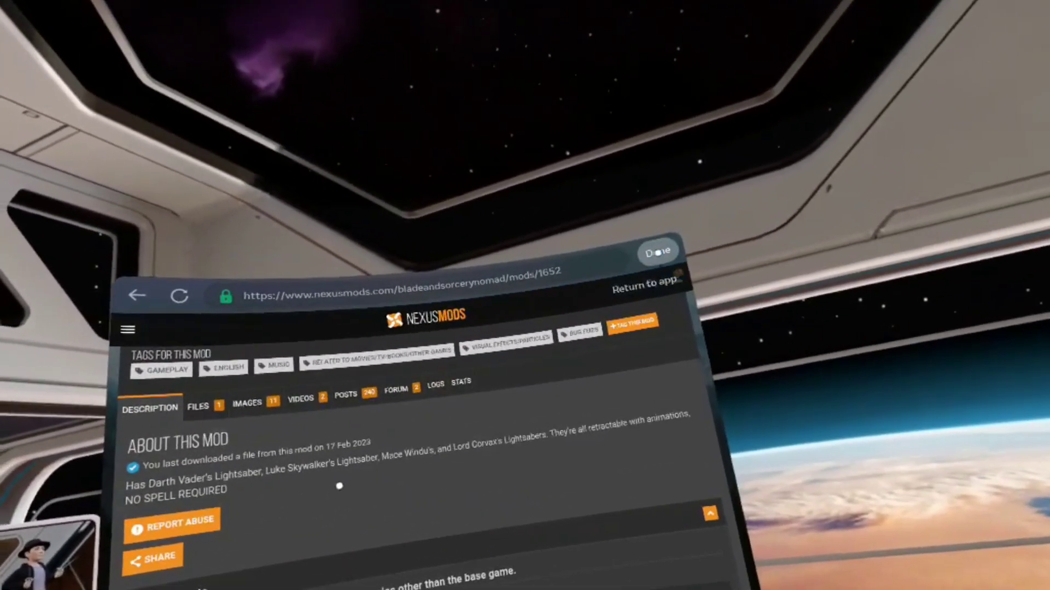
click(660, 252)
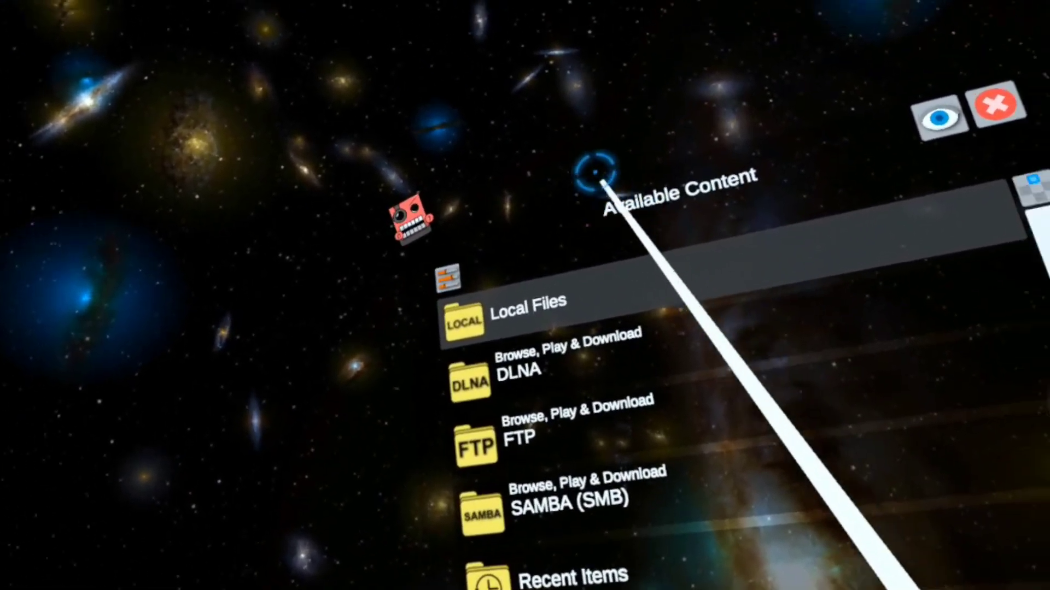
- Install Lightsabers U11-1652-1-0-1657090251.zip from the Demo2 folder in Downloads as a Blade & Sorcery:Nomad mod
click(499, 313)
click(510, 445)
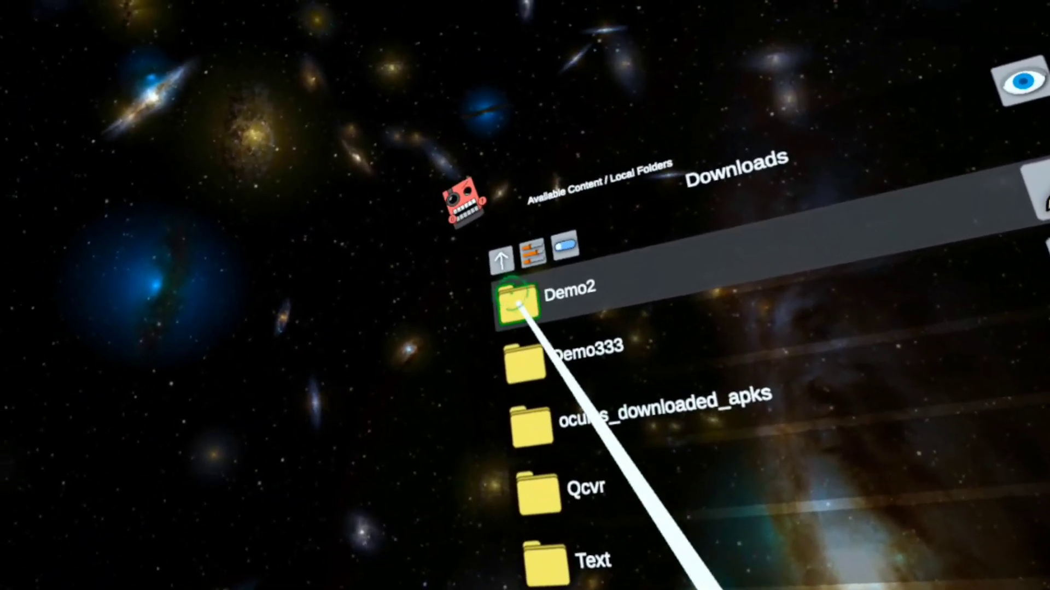
click(500, 300)
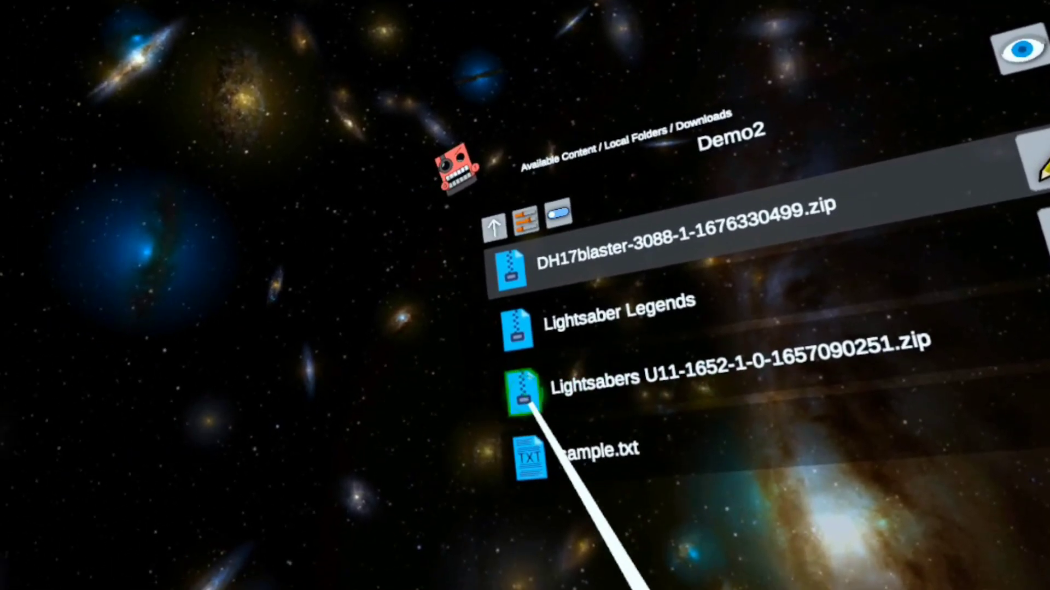
click(523, 392)
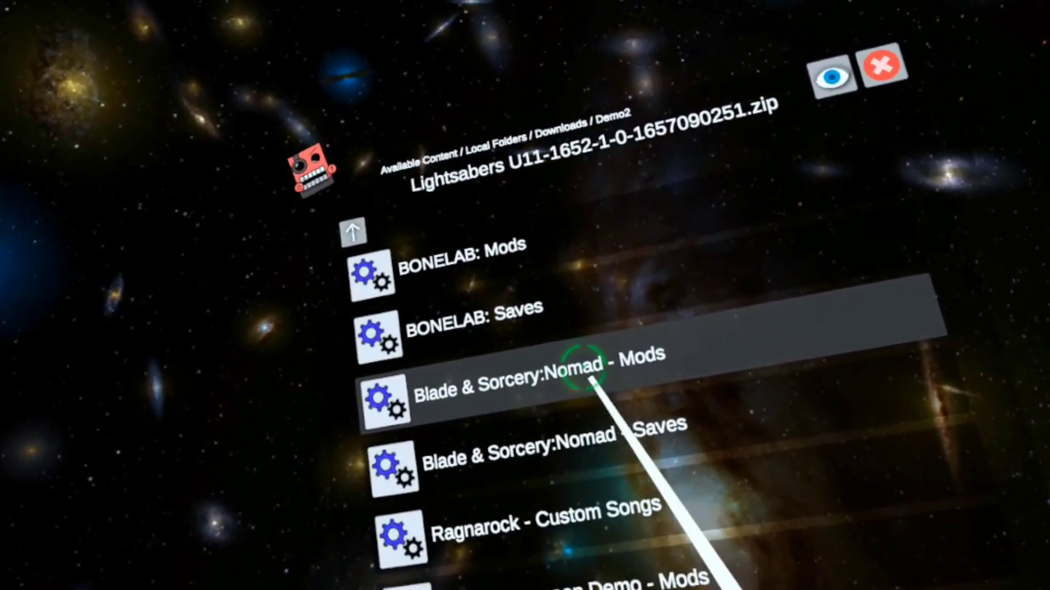
click(583, 367)
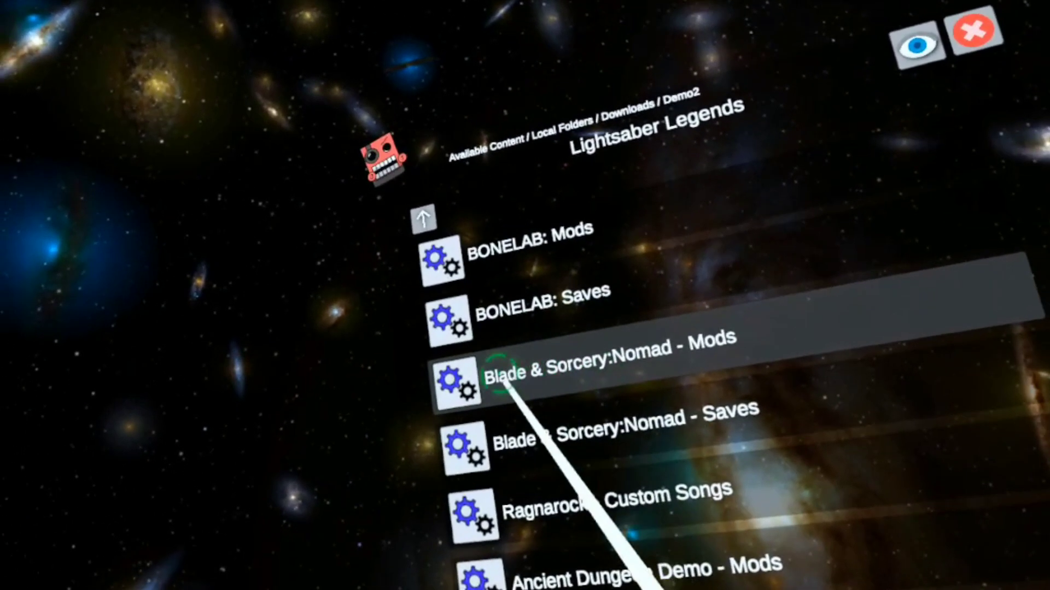
- Install Lightsaber Legends and DH17blaster-3088-1-1676330499.zip as Blade & Sorcery:Nomad mods, clearing both zip files from the Demo2 folder
click(528, 393)
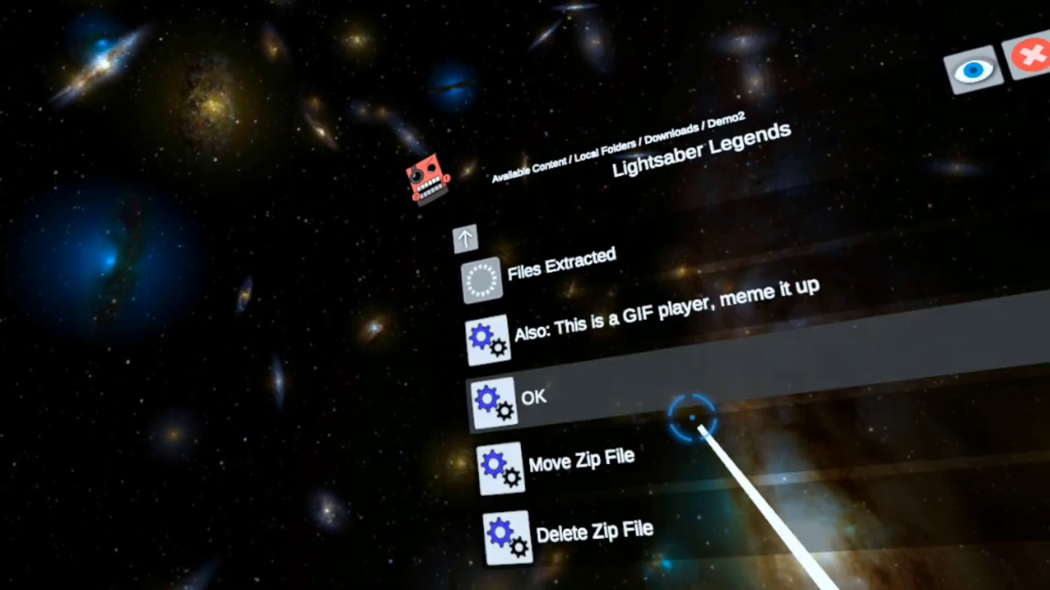
click(586, 425)
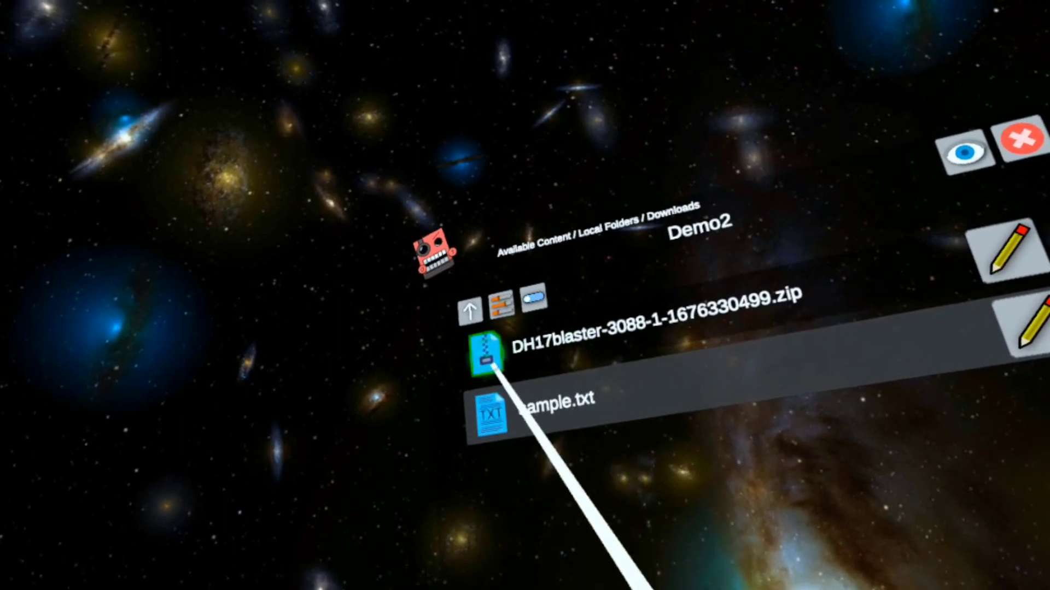
click(488, 360)
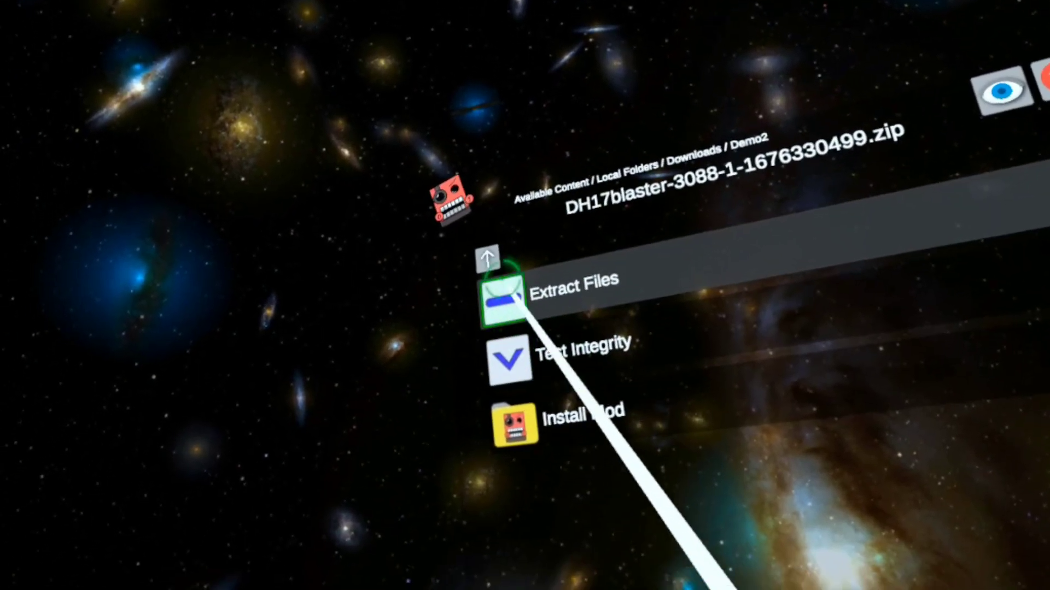
click(511, 425)
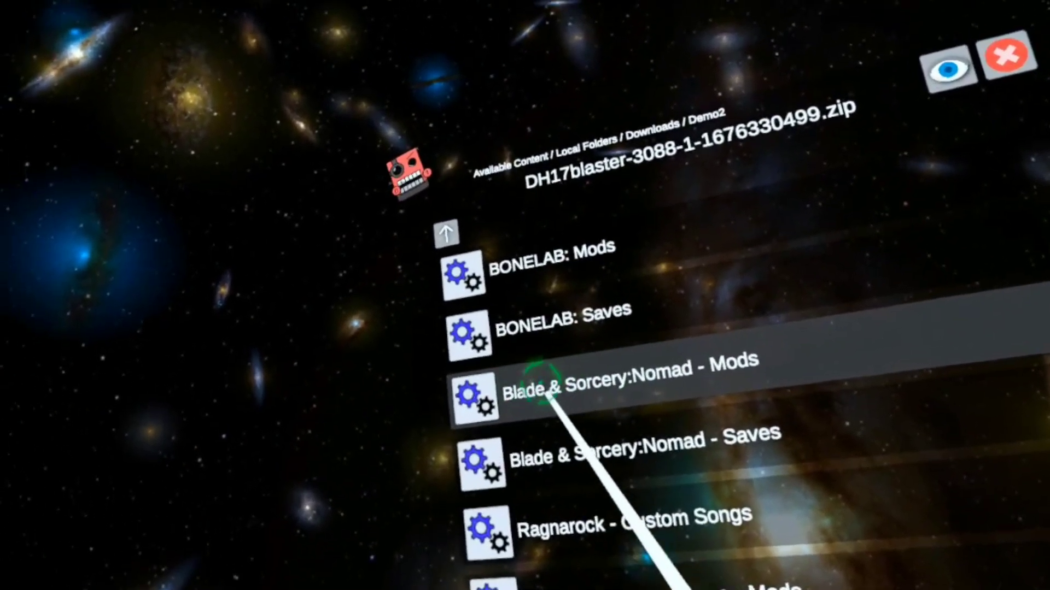
click(541, 389)
click(506, 440)
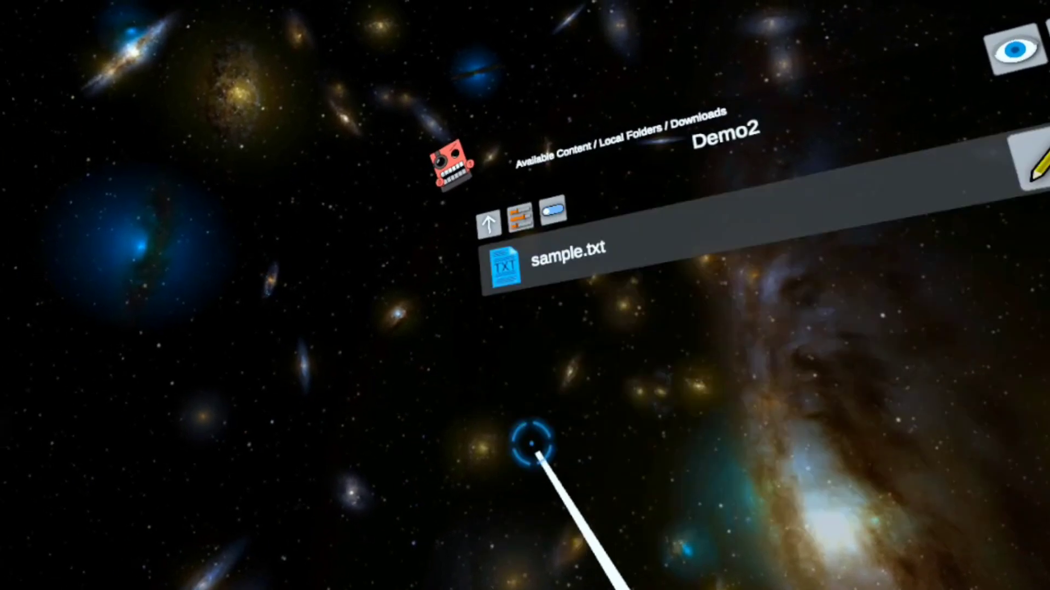
- Leave the Demo2 folder and open the Blade & Sorcery:Nomad mod folder through Modding Information
click(492, 267)
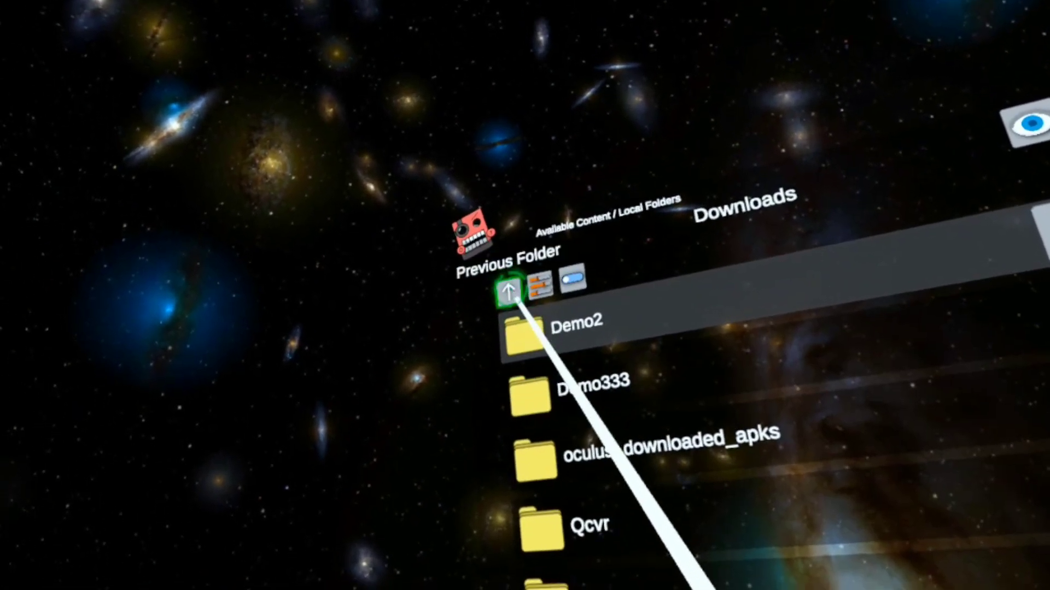
click(517, 284)
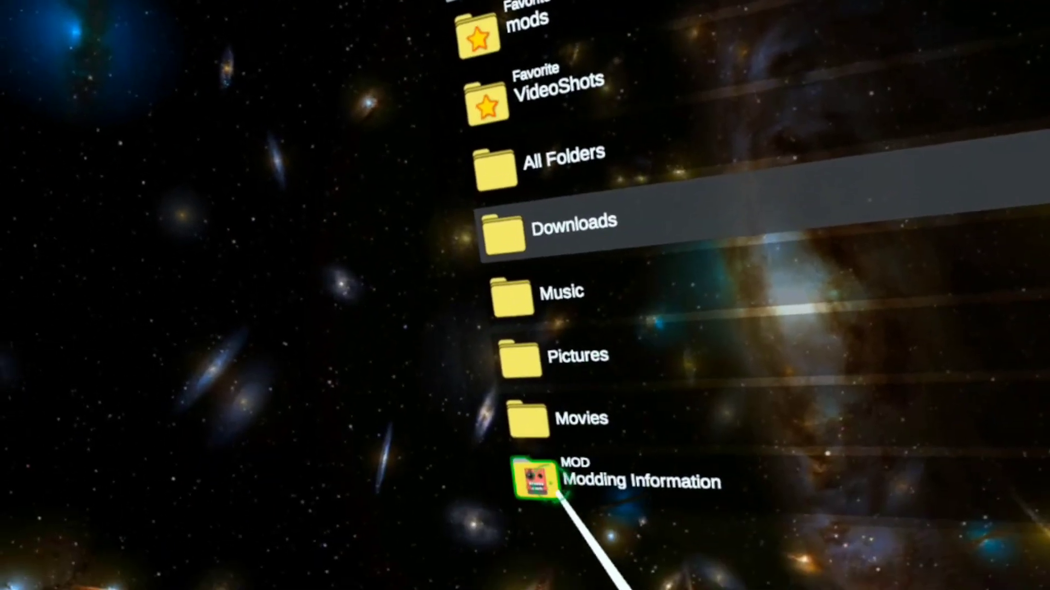
click(586, 487)
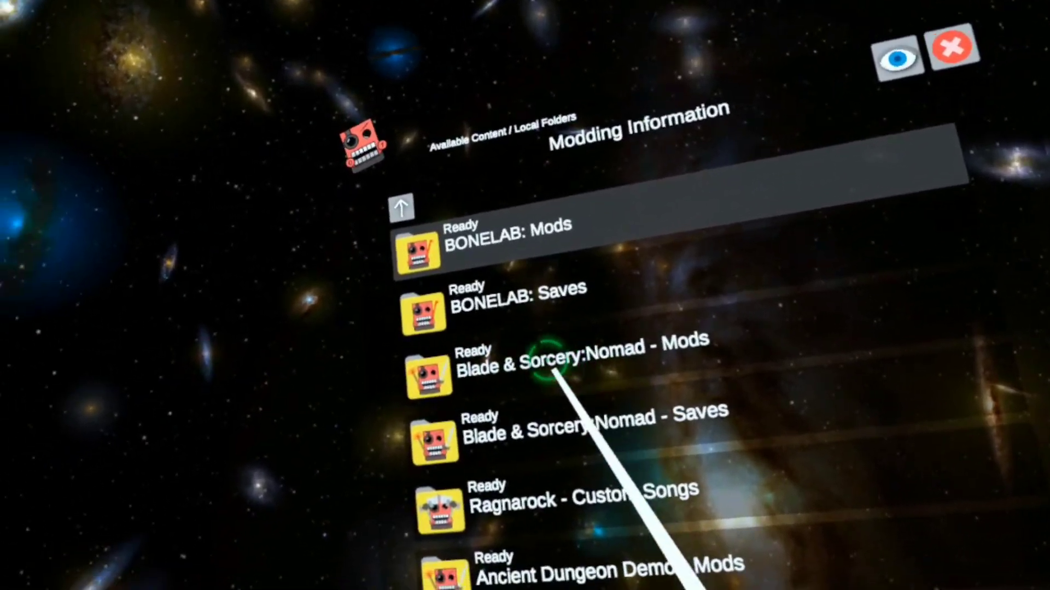
click(538, 369)
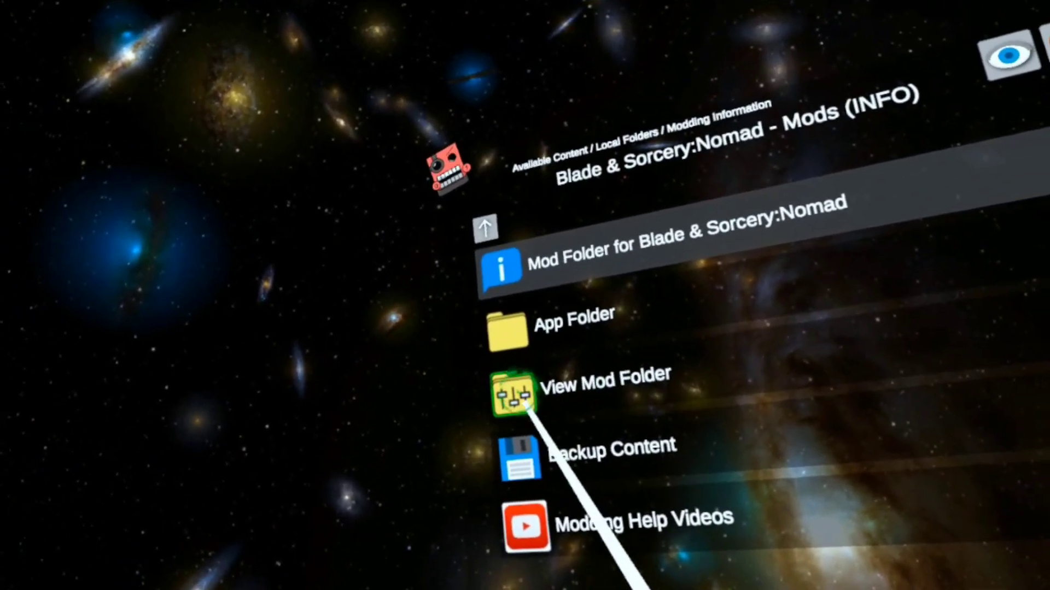
click(523, 404)
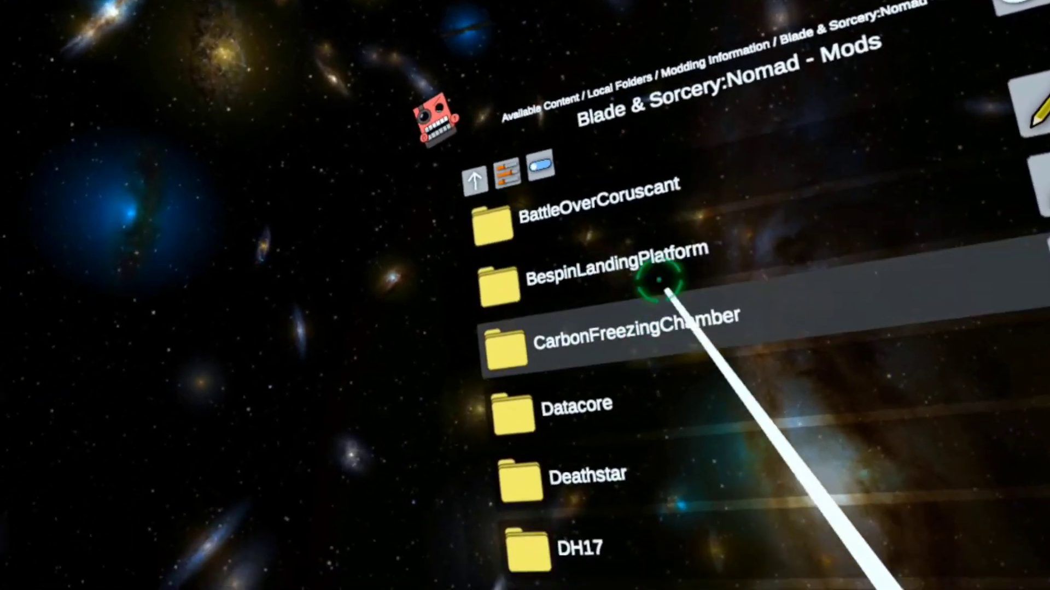
- Examine the Blade & Sorcery:Nomad mod folder for the installed Lightsaber Legends, Lightsabers Framework and DH17 mods
scroll(657, 263, down, 2)
scroll(670, 210, down, 6)
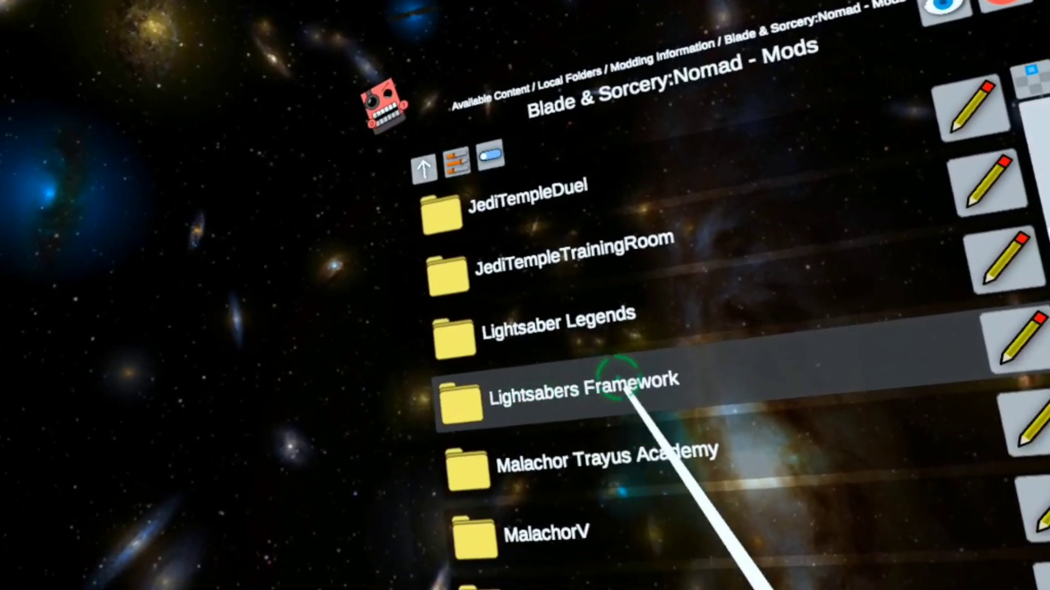
scroll(648, 280, down, 5)
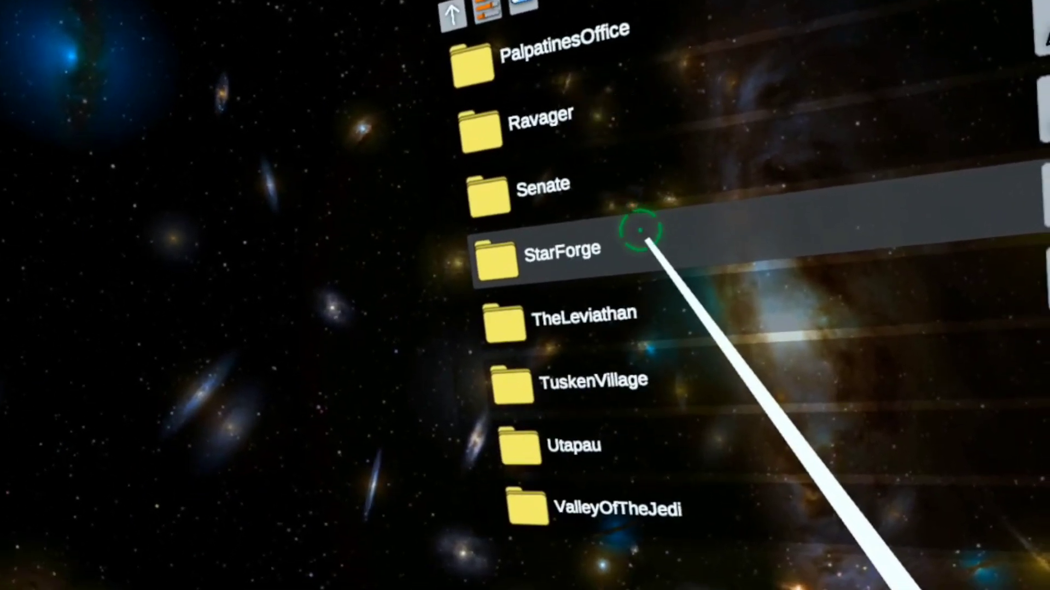
scroll(644, 228, up, 3)
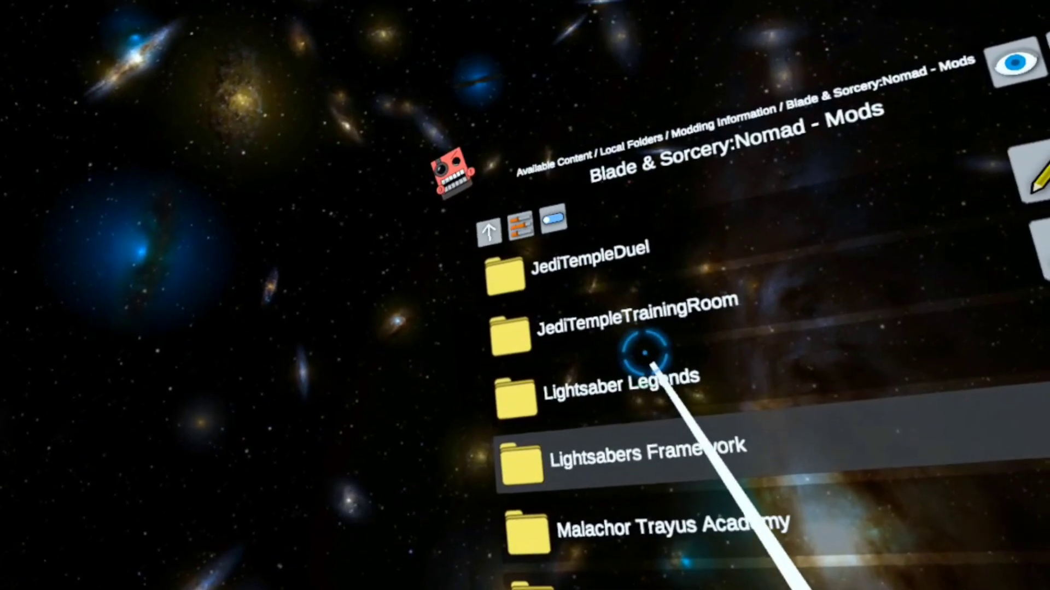
scroll(648, 350, up, 3)
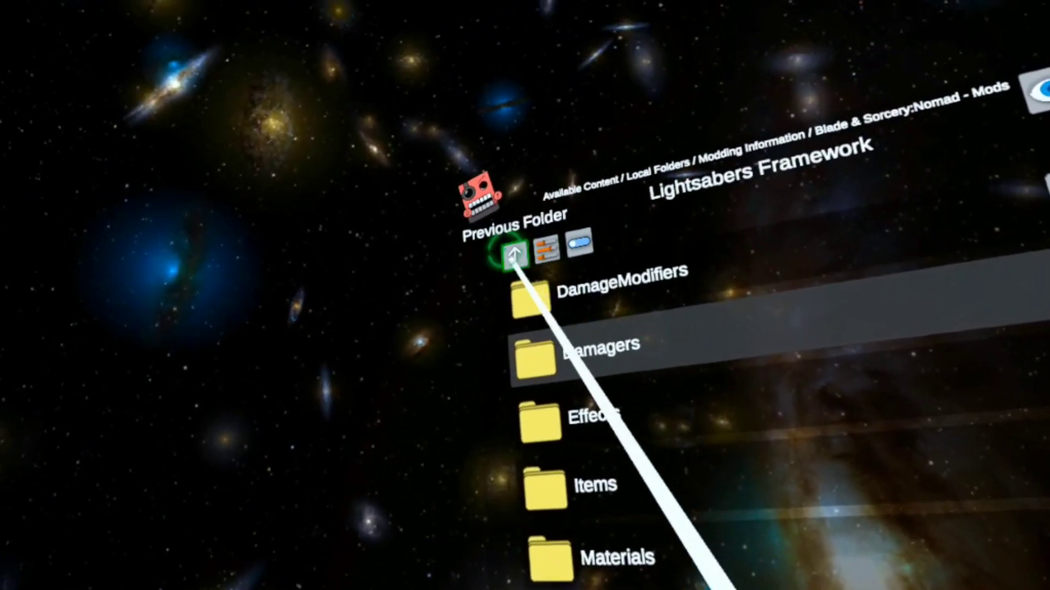
click(513, 254)
scroll(618, 276, up, 5)
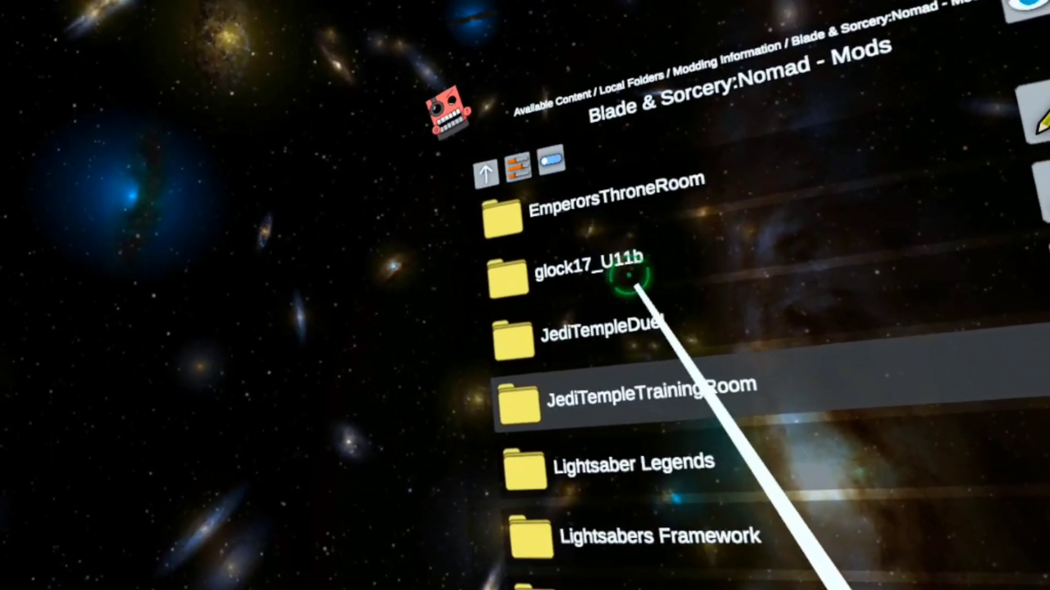
scroll(635, 294, up, 1)
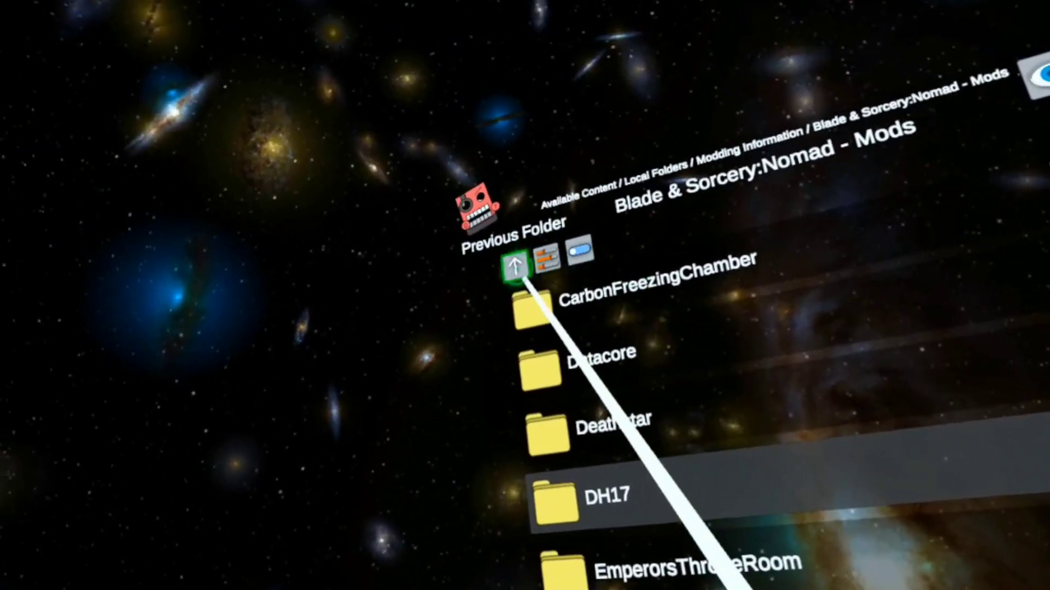
- Return to the top-level content list, exit Mobile VR Station and launch Blade & Sorcery: Nomad
click(515, 267)
click(515, 275)
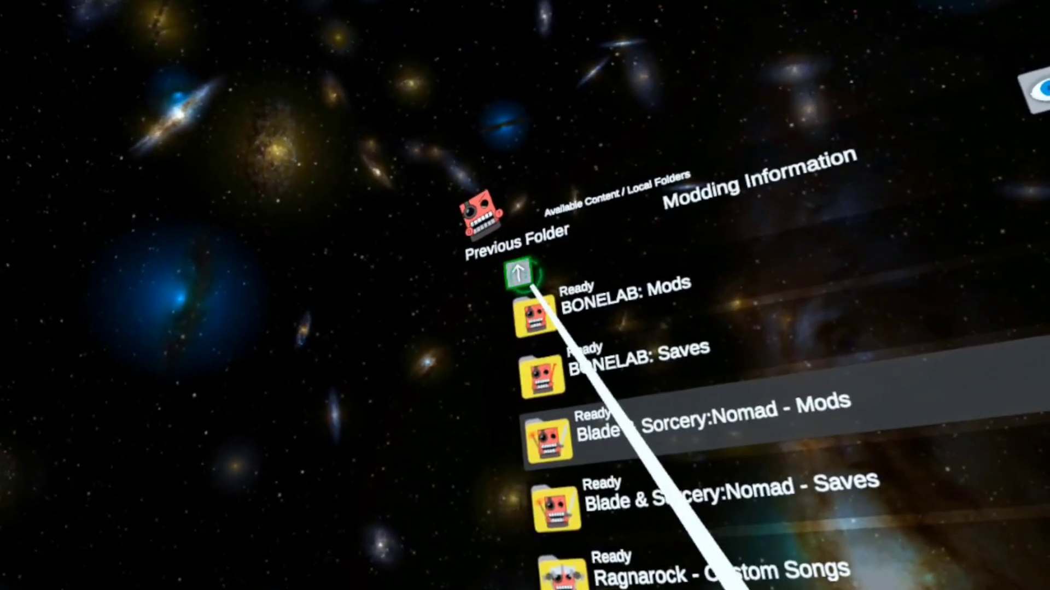
click(518, 272)
click(518, 273)
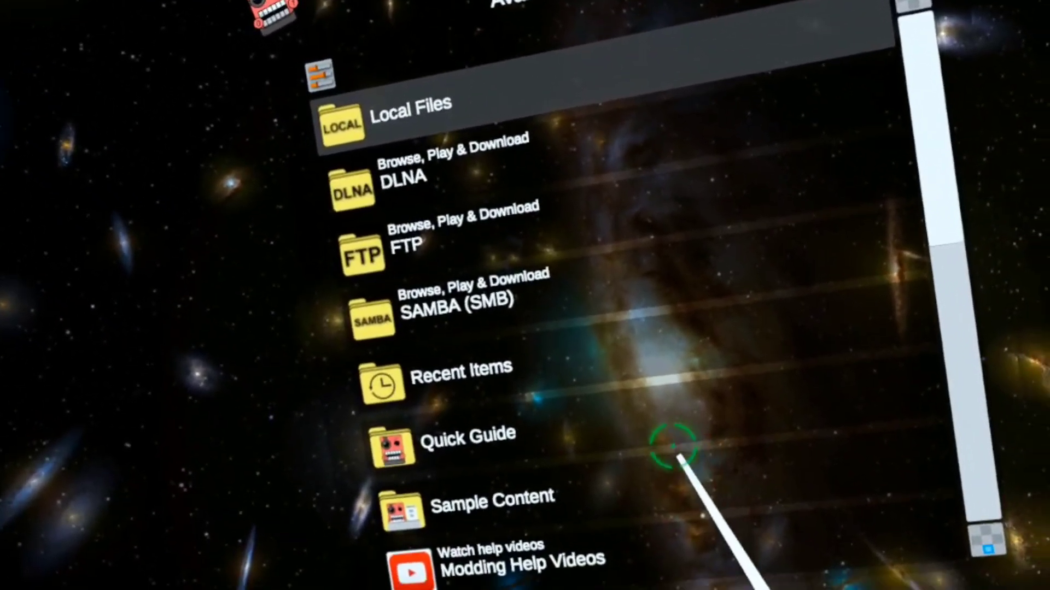
click(673, 445)
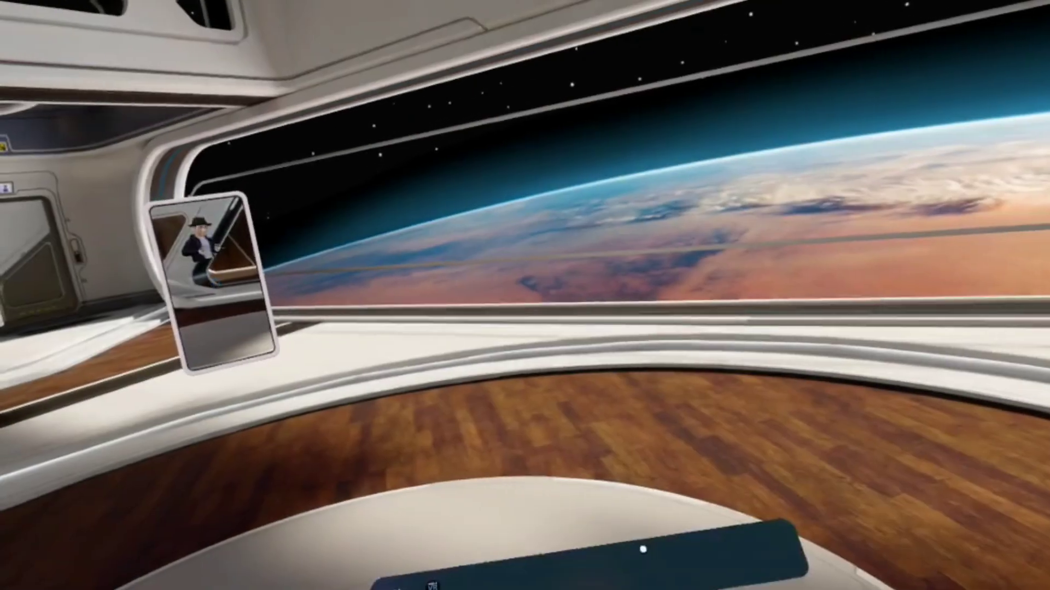
click(649, 461)
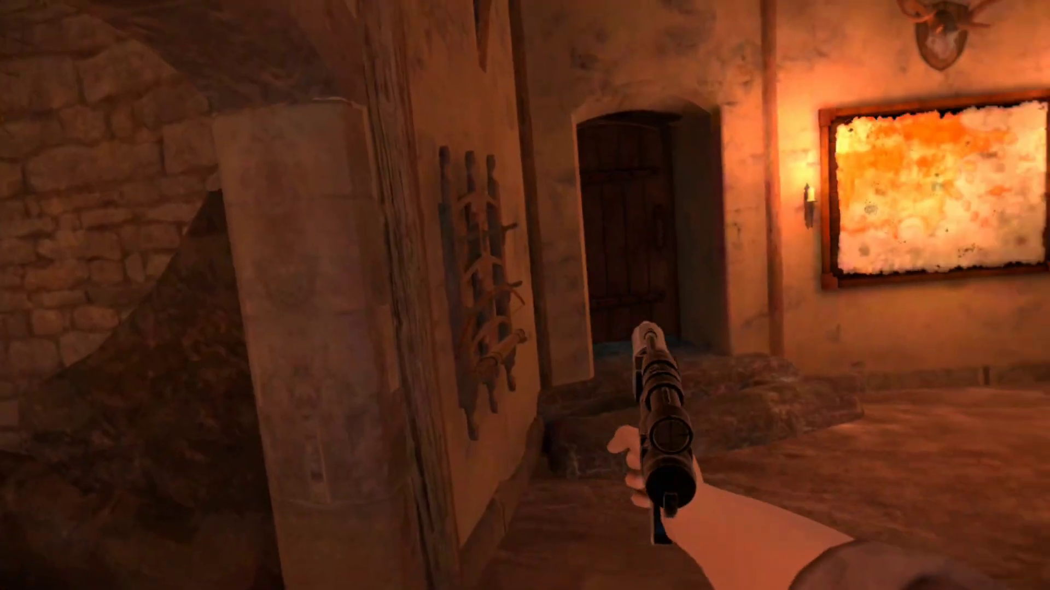
- Look through the modded weapons in the item book and select Kanan Jarrus's Lightsaber in the Lightsaber Legends category
click(638, 290)
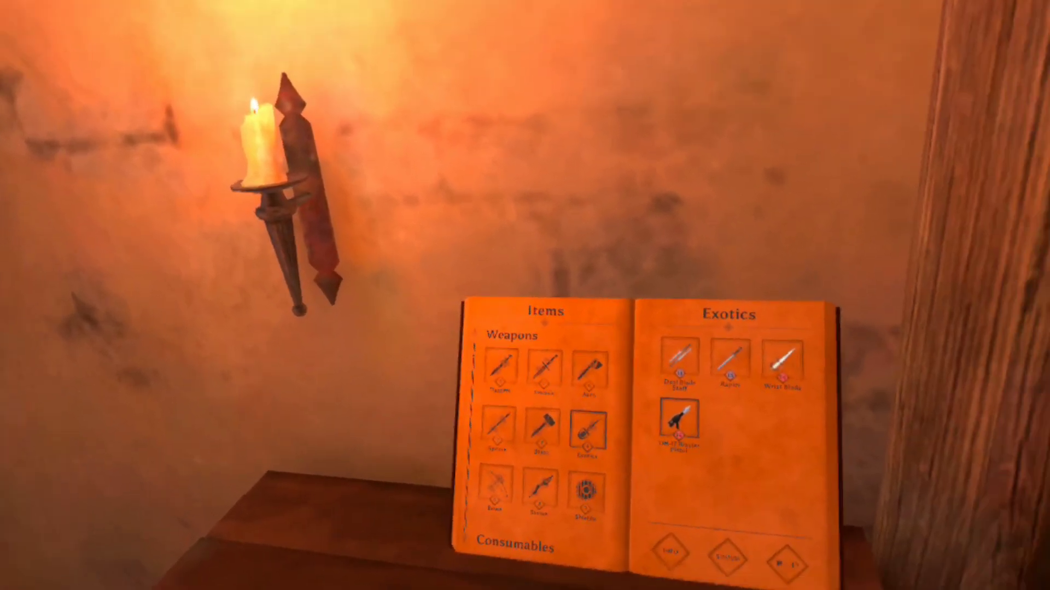
scroll(599, 416, down, 2)
scroll(600, 417, down, 5)
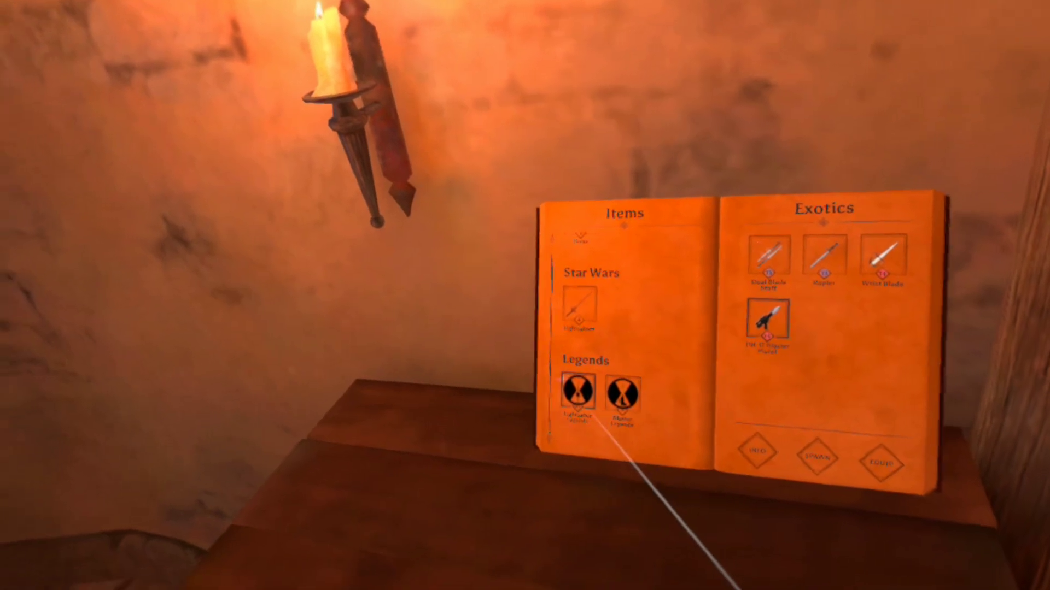
click(574, 410)
scroll(527, 452, down, 2)
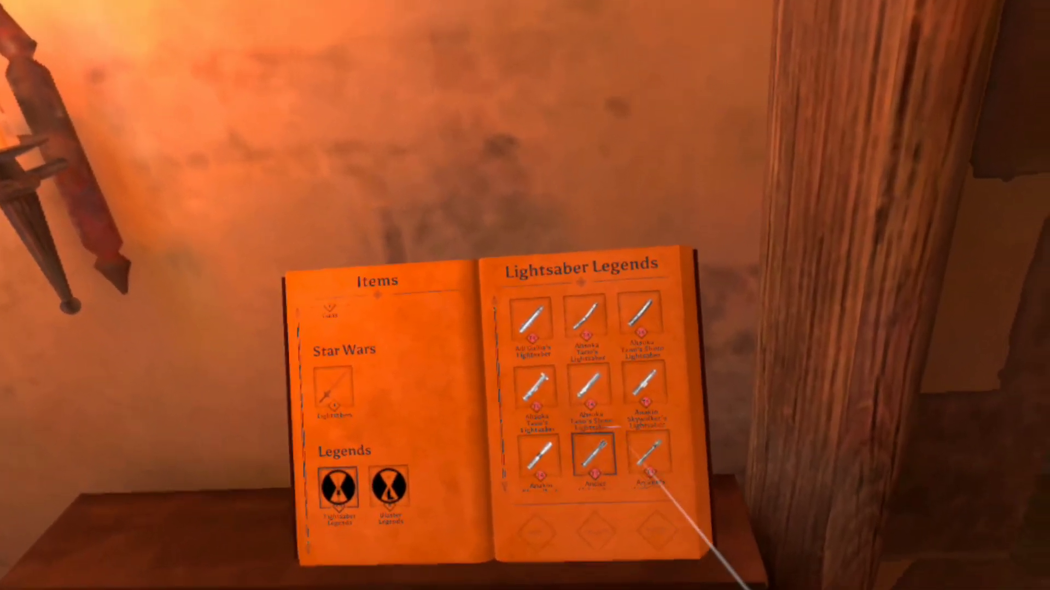
scroll(561, 422, down, 3)
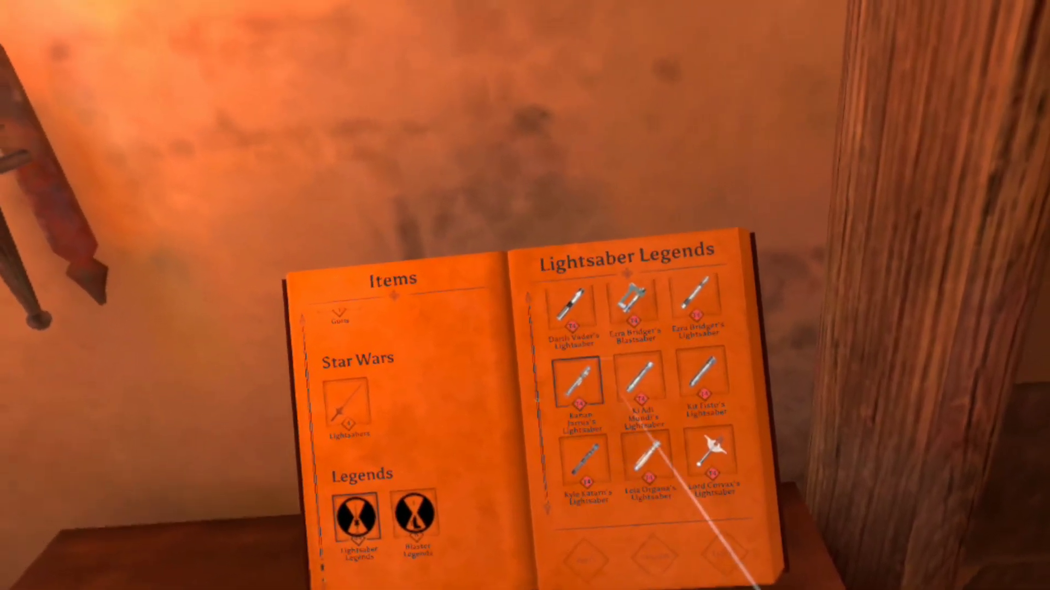
click(594, 386)
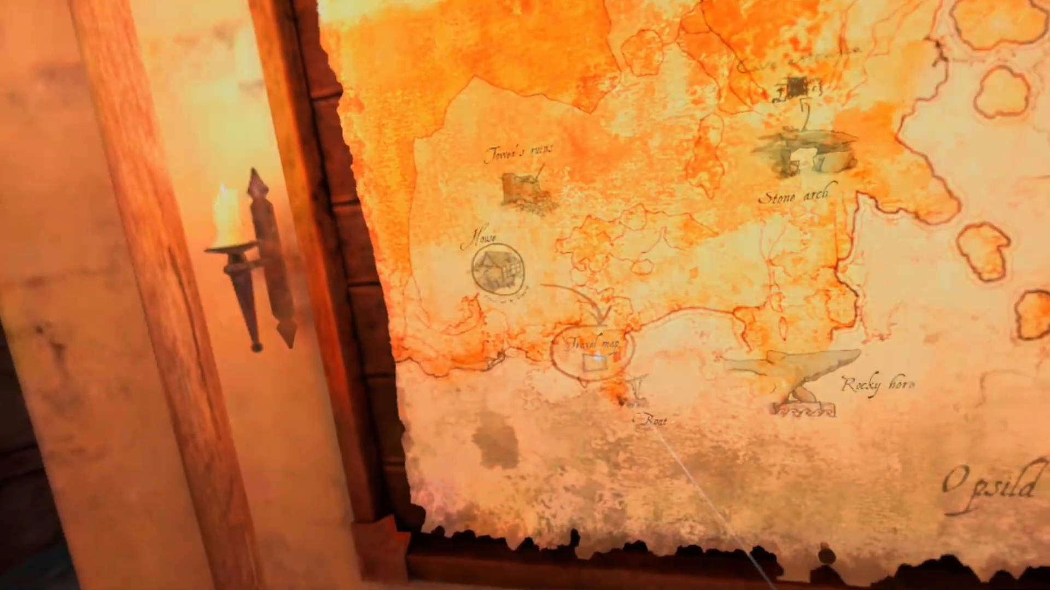
- Switch the travel map to Star Wars Eras and travel to the Deathstar level in Sandbox mode
click(648, 423)
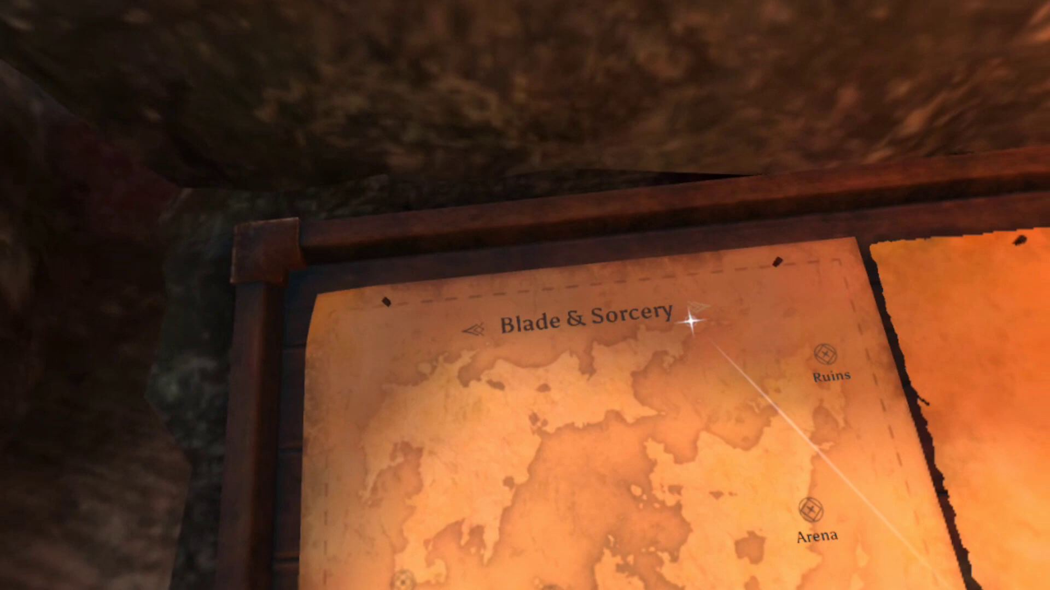
click(702, 316)
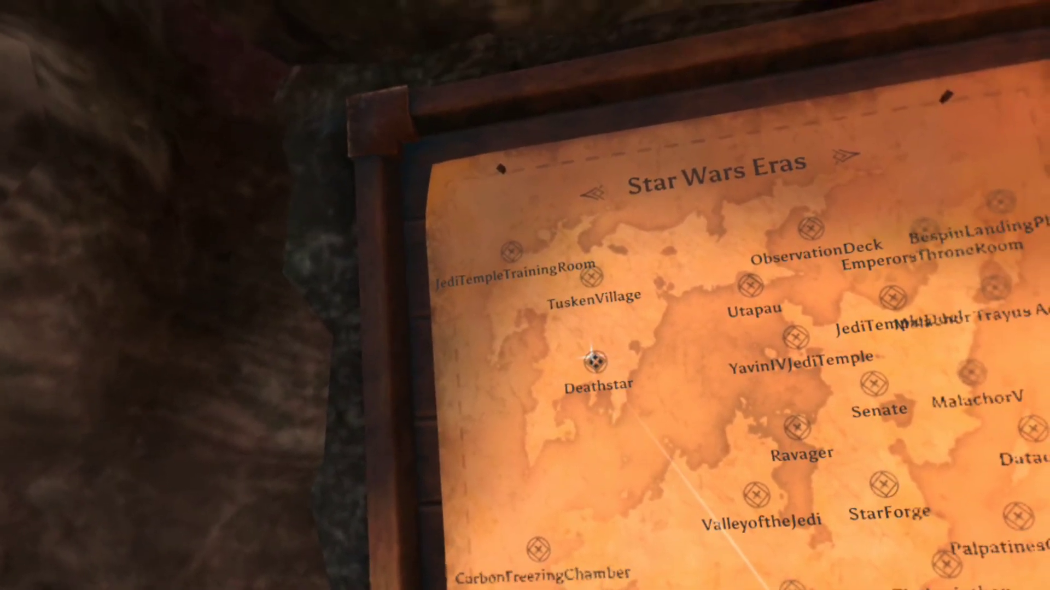
click(640, 270)
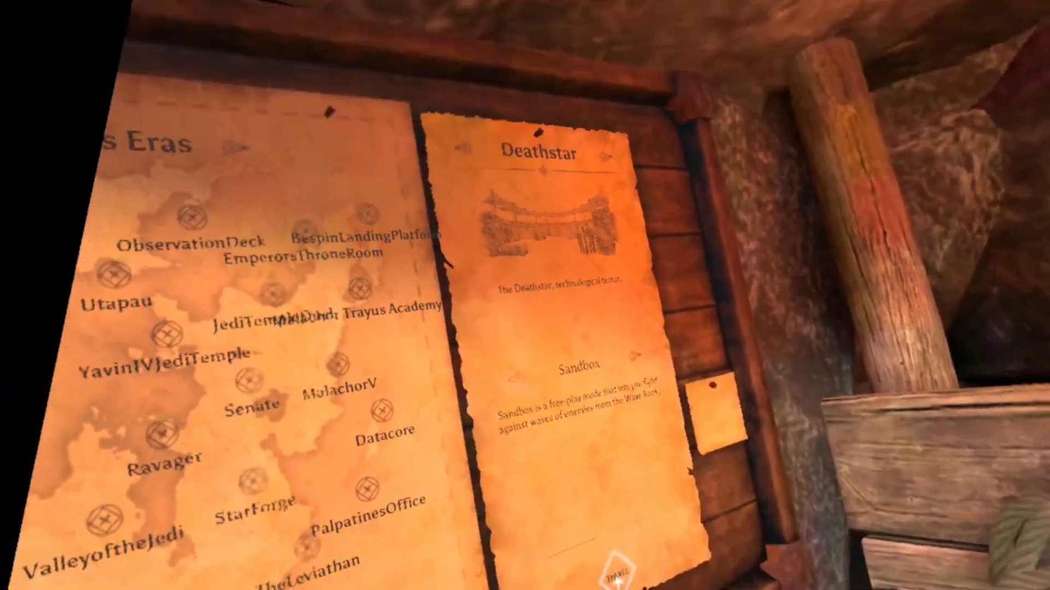
click(609, 564)
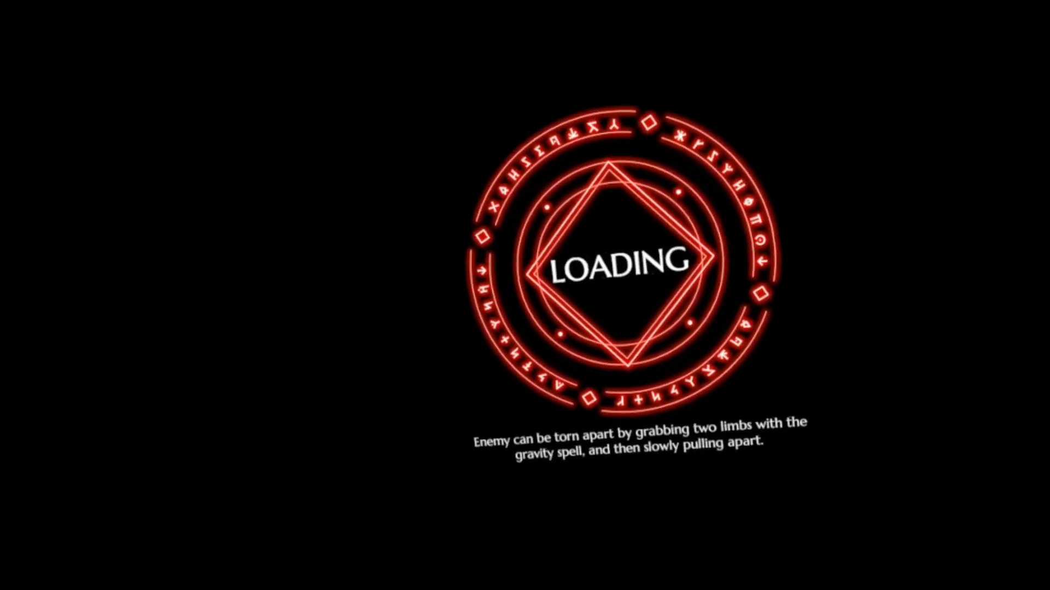